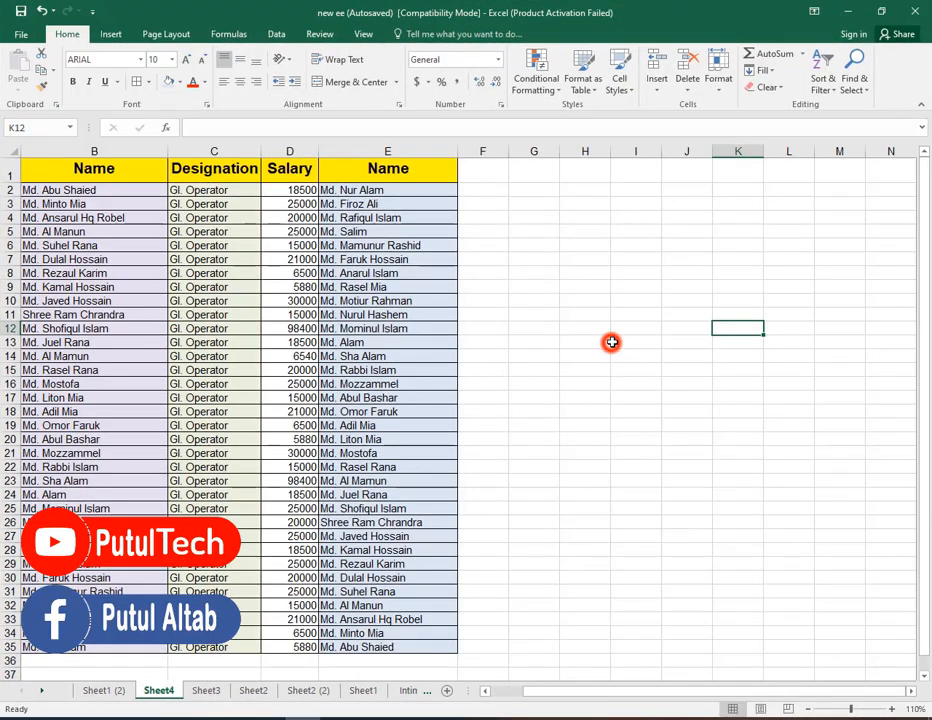
Examine the name list in column B and the INDEX formulas in the second Name column.
{"action": "left_click", "coordinate": [120, 232]}
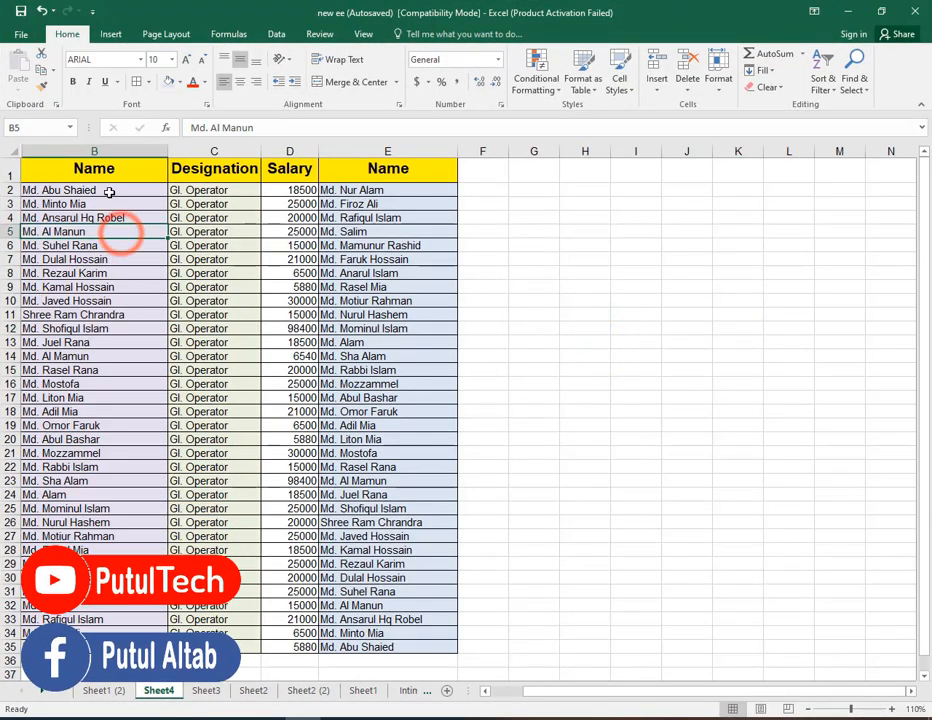
{"action": "left_click_drag", "start_coordinate": [119, 189], "coordinate": [90, 645]}
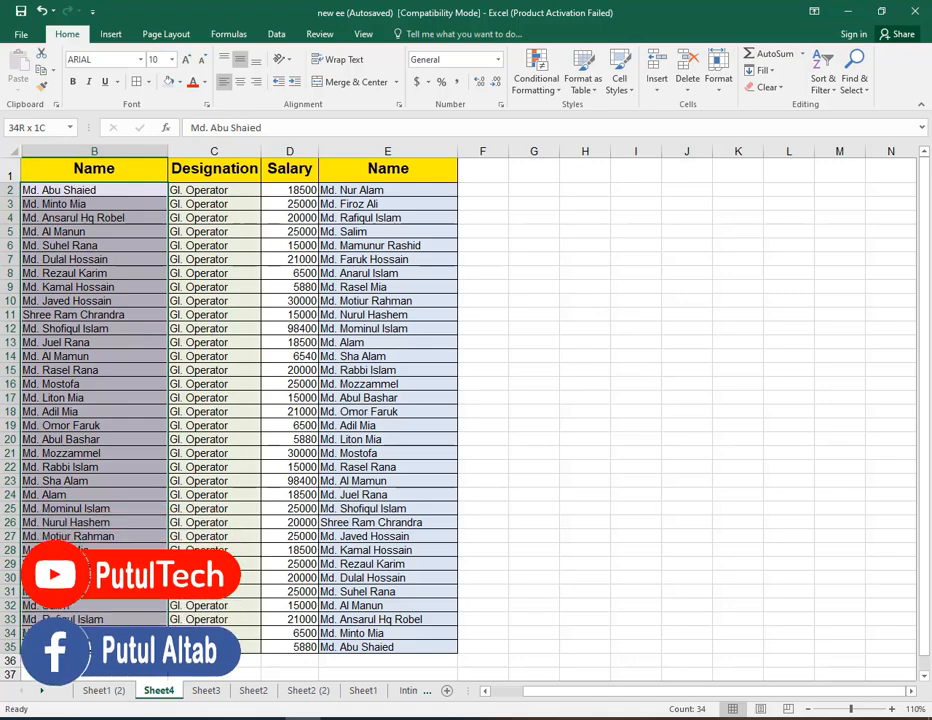
{"action": "left_click", "coordinate": [114, 193]}
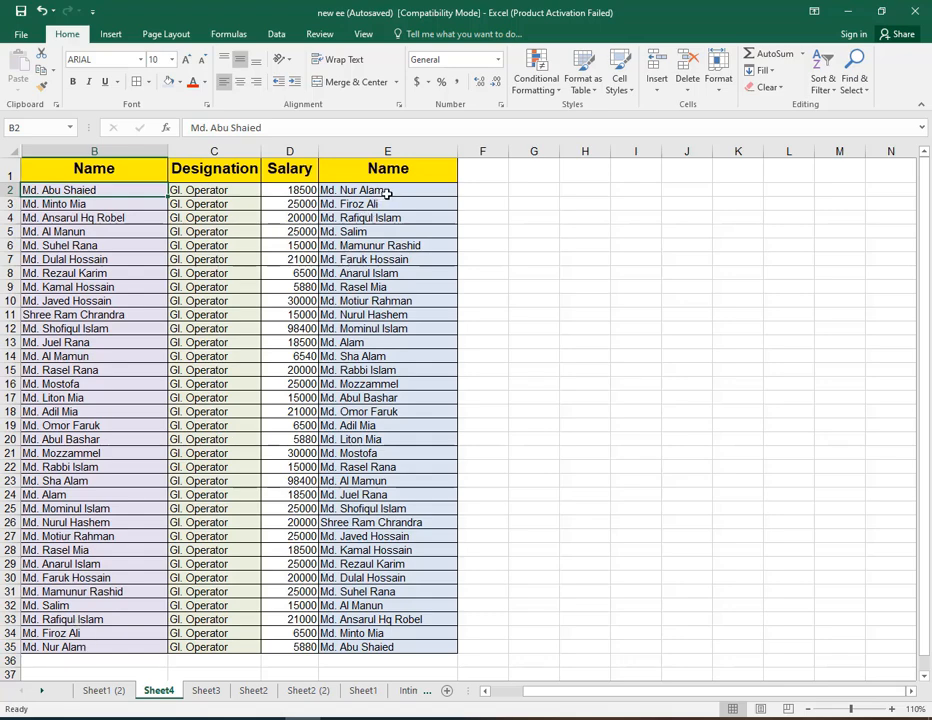
{"action": "left_click_drag", "start_coordinate": [387, 193], "coordinate": [408, 648]}
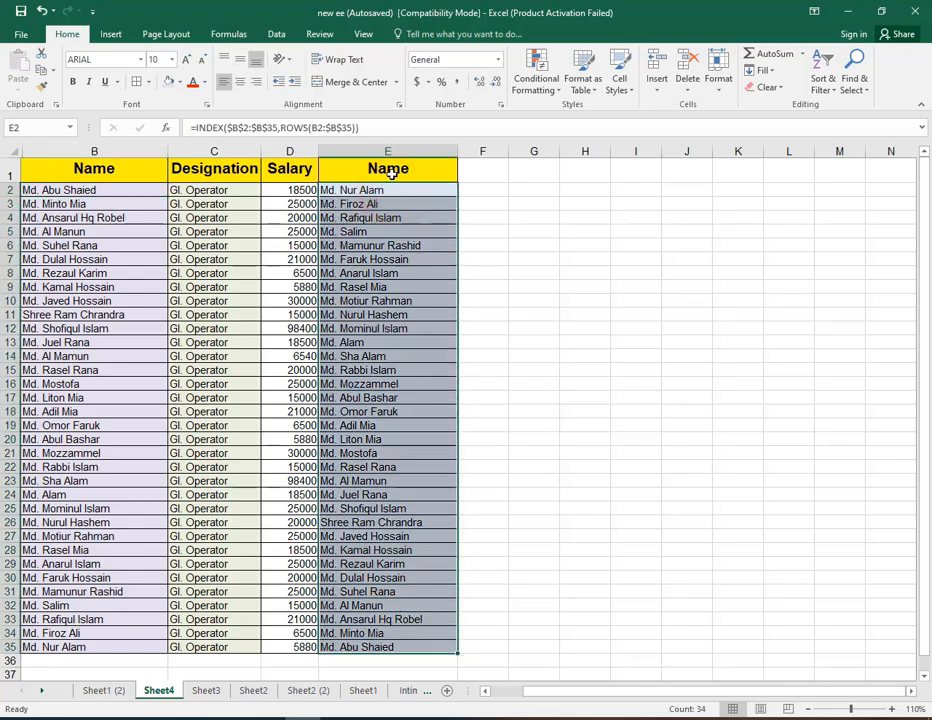
{"action": "left_click", "coordinate": [381, 216]}
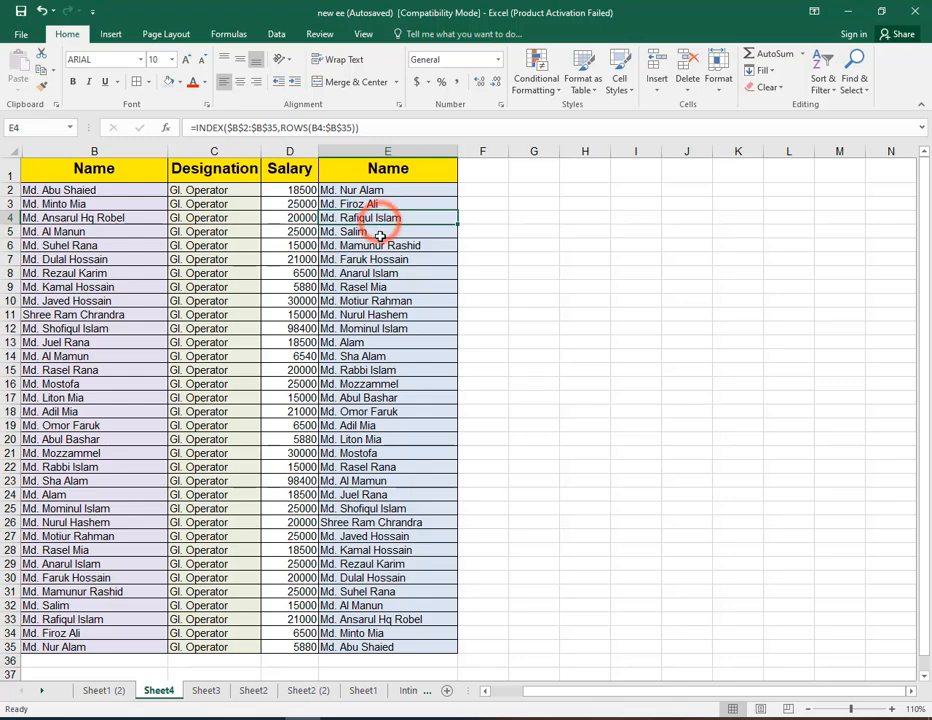
{"action": "left_click", "coordinate": [381, 232]}
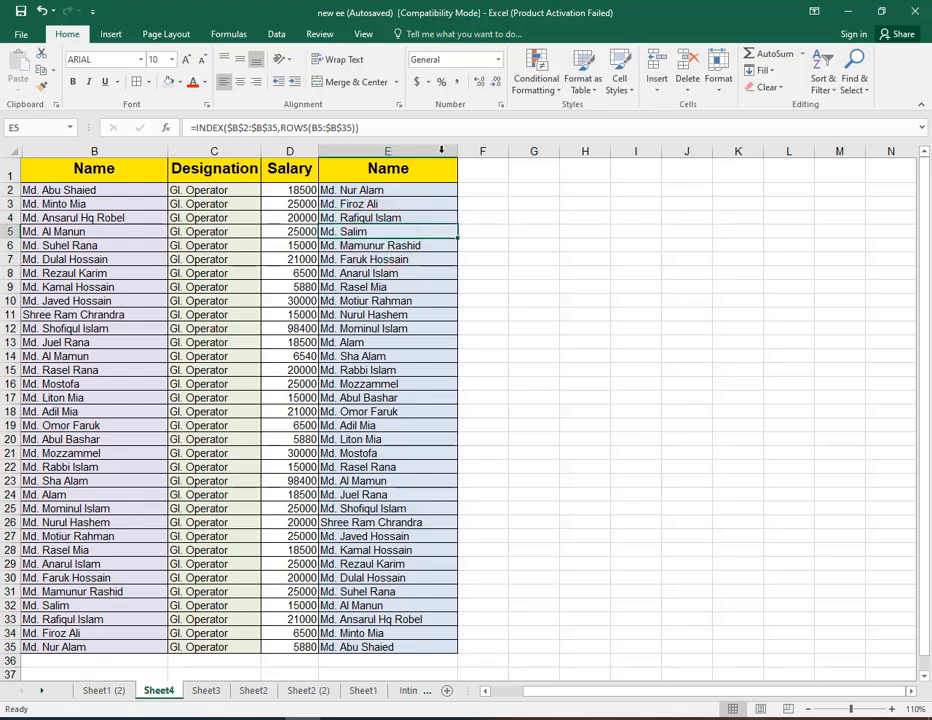
{"action": "left_click_drag", "start_coordinate": [124, 191], "coordinate": [110, 647]}
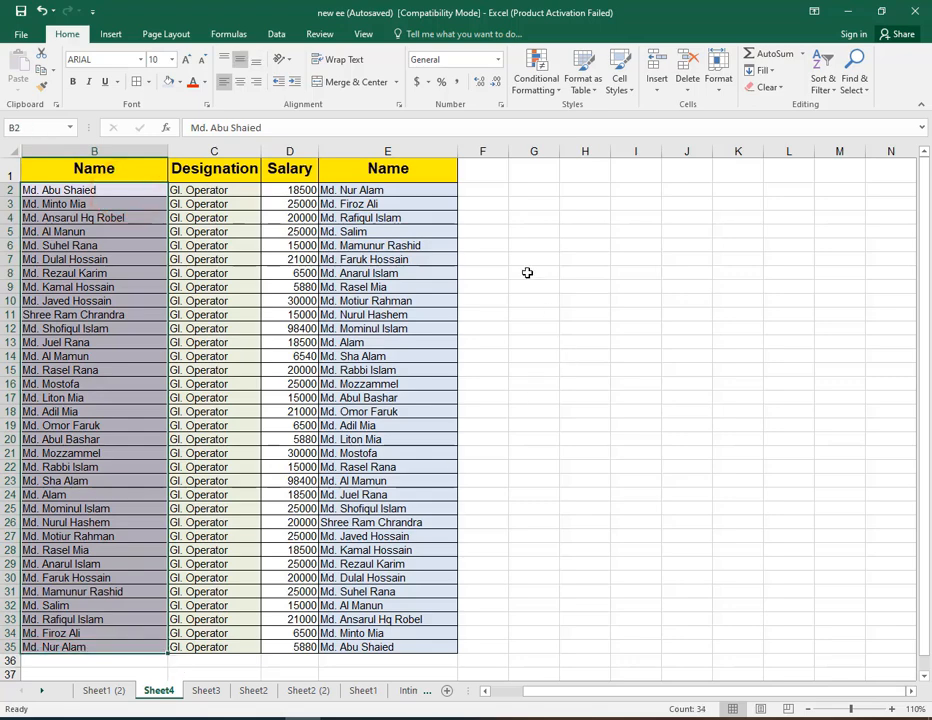
{"action": "left_click", "coordinate": [120, 647]}
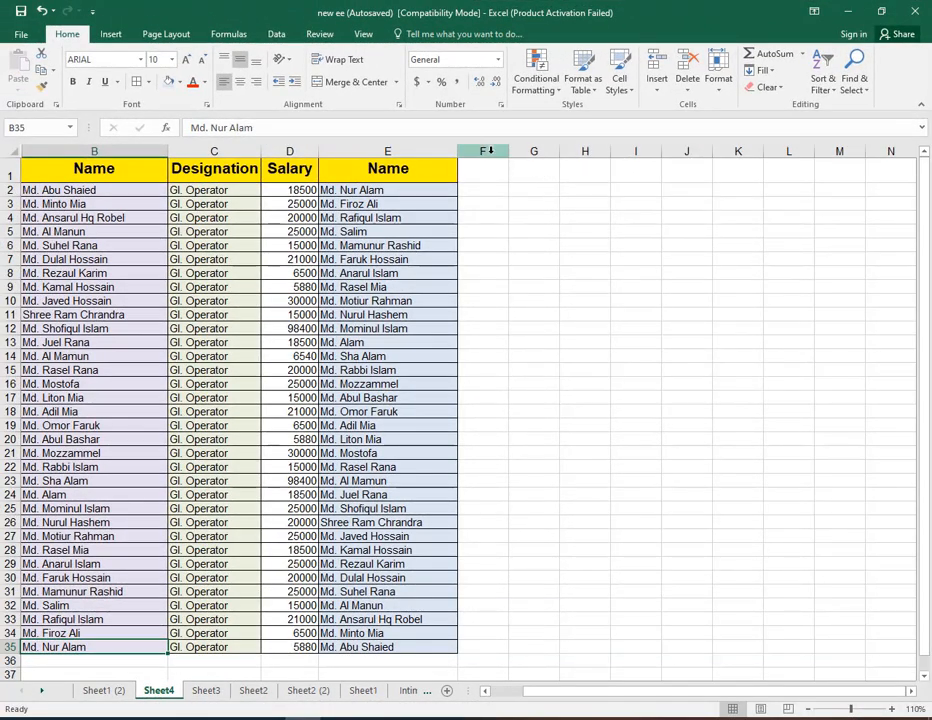
Widen column F to about 25 and begin an INDEX formula in F2 using the absolute range $B$2:$B$35.
{"action": "left_click_drag", "start_coordinate": [507, 150], "coordinate": [616, 231]}
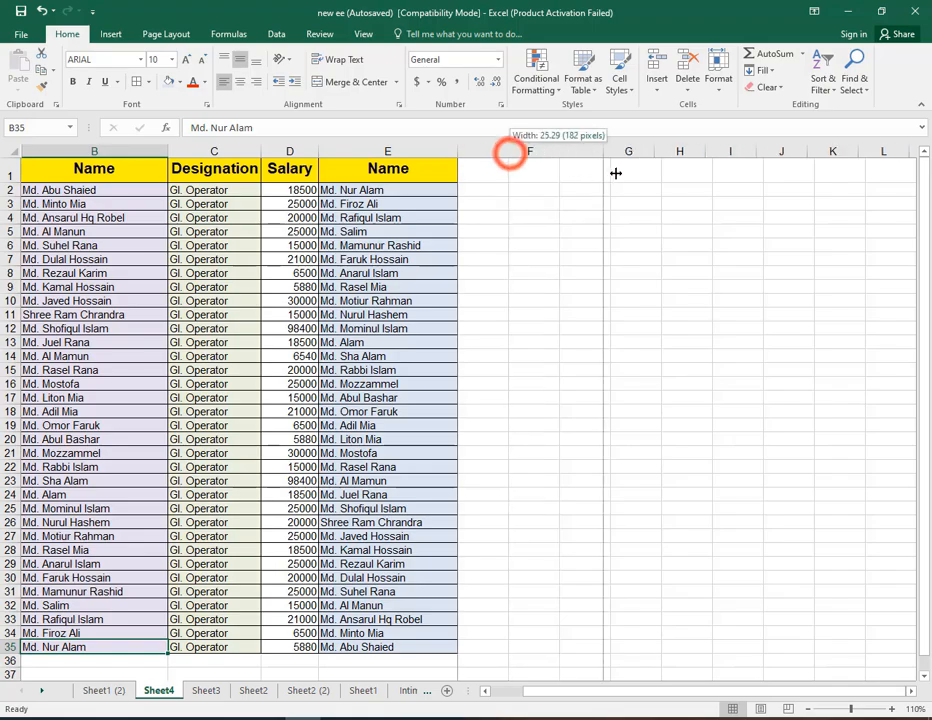
{"action": "left_click", "coordinate": [537, 190]}
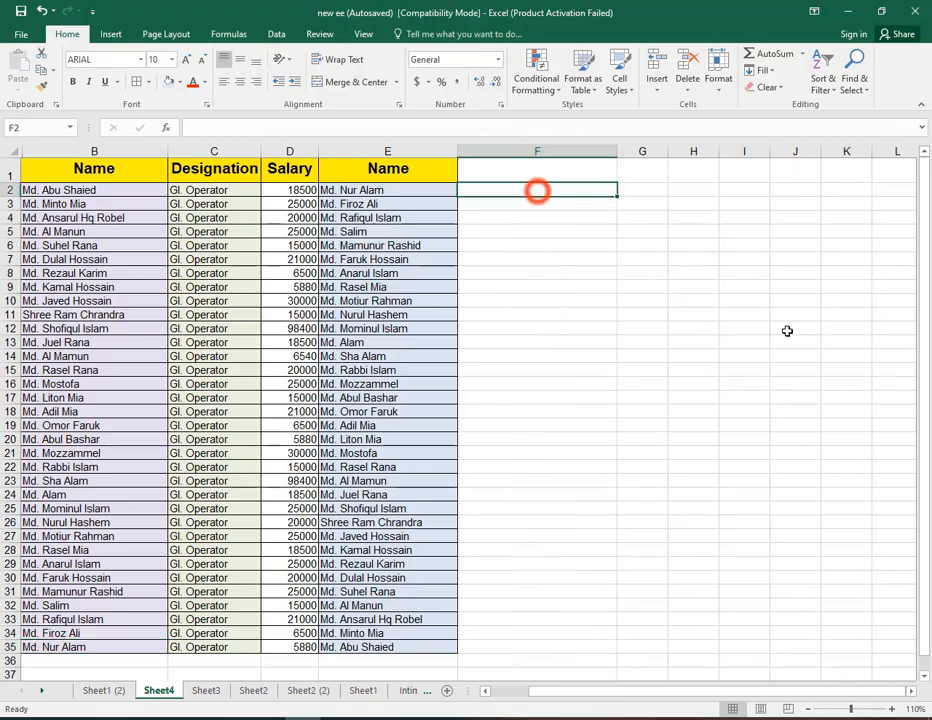
{"action": "type", "text": "=i"}
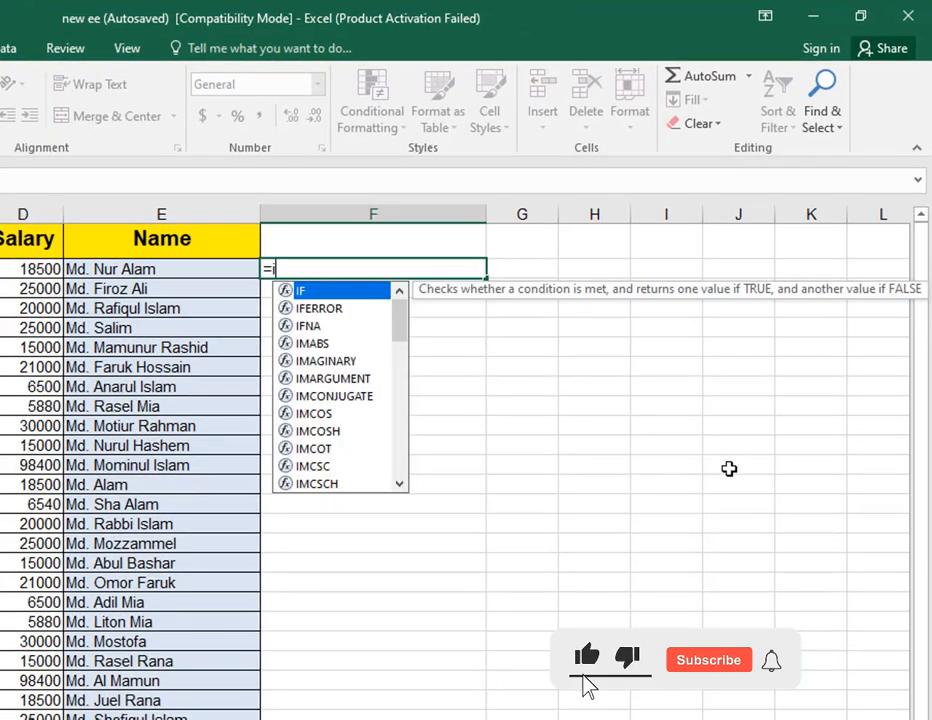
{"action": "type", "text": "n"}
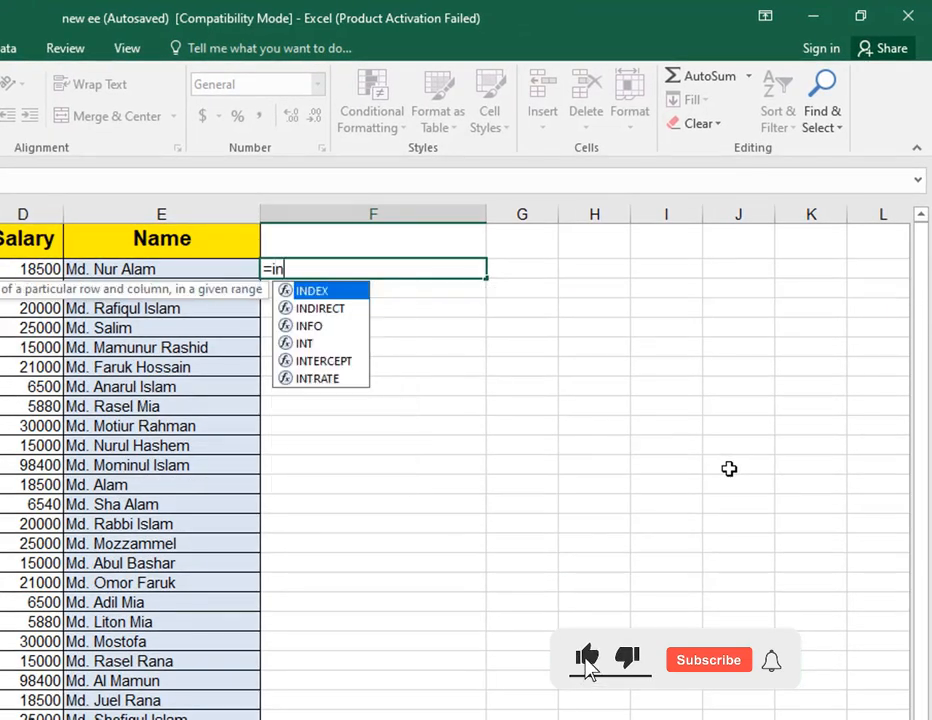
{"action": "key", "text": "Tab"}
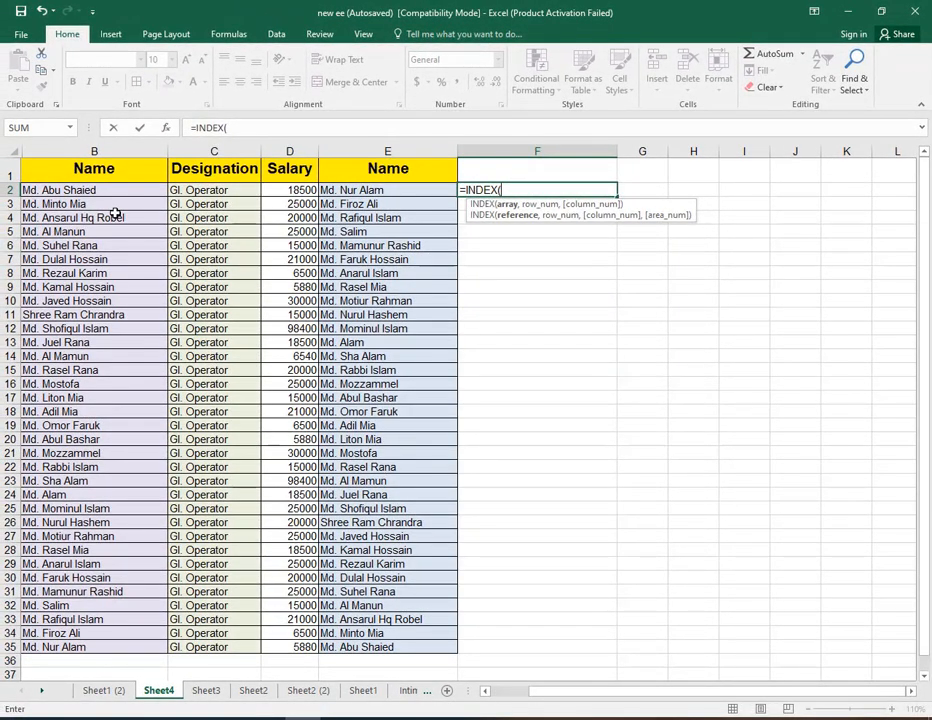
{"action": "left_click_drag", "start_coordinate": [119, 192], "coordinate": [137, 549]}
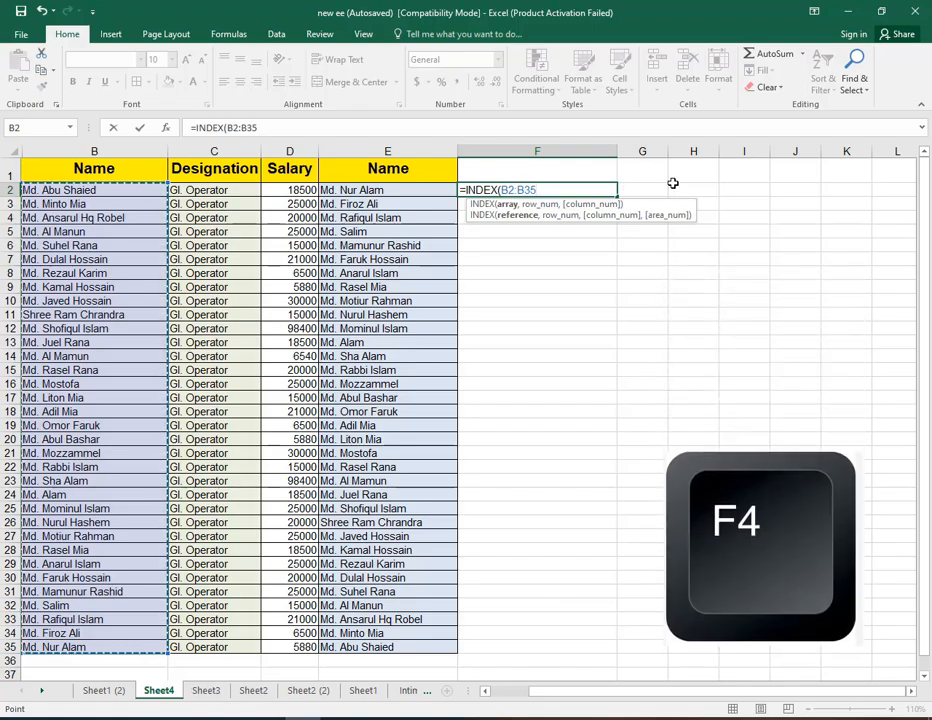
{"action": "key", "text": "F4"}
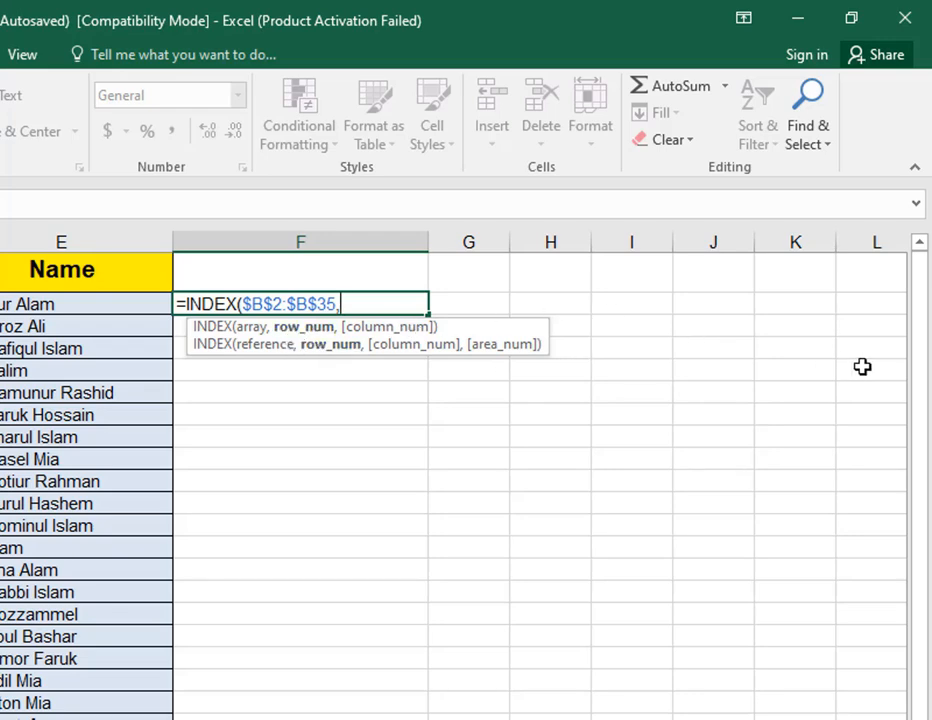
Complete the F2 formula as =INDEX($B$2:$B$35,ROWS(B2:$B$35)) and enter it.
{"action": "type", "text": "row"}
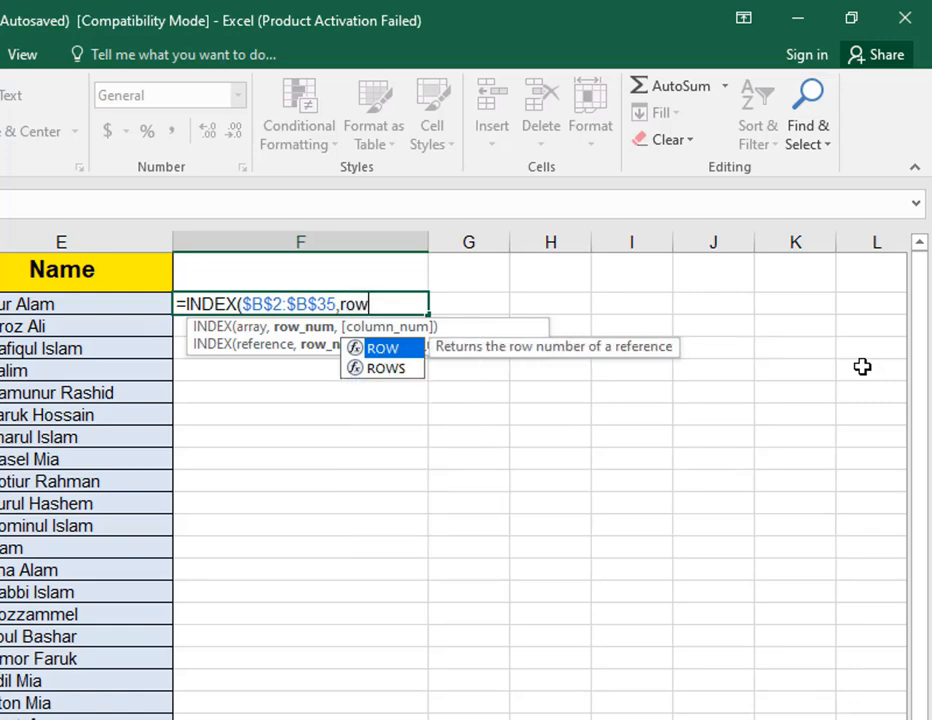
{"action": "key", "text": "Down"}
{"action": "key", "text": "Tab"}
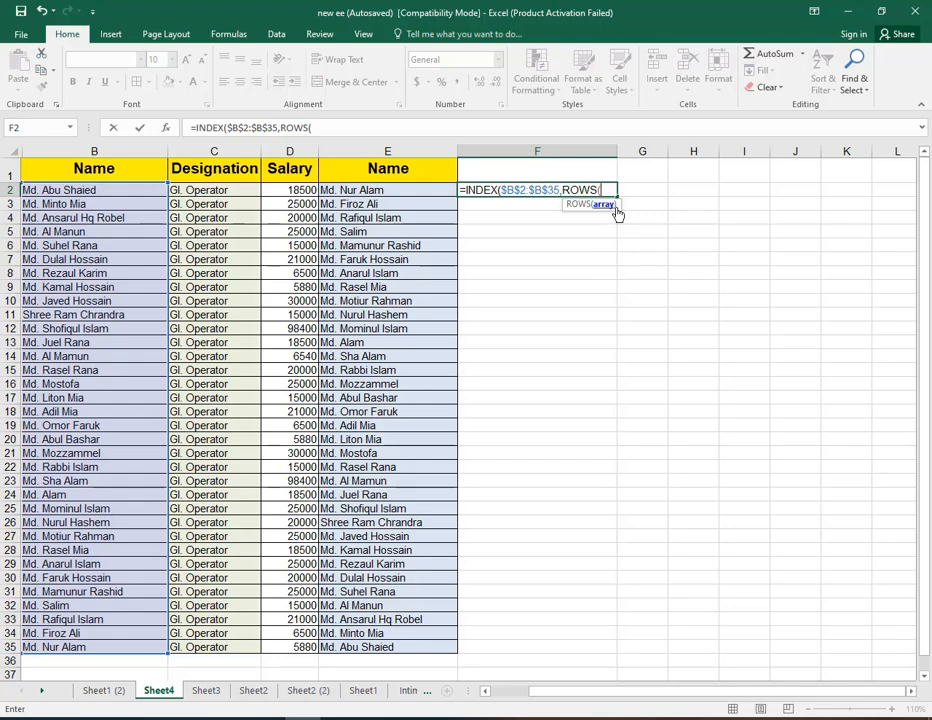
{"action": "left_click_drag", "start_coordinate": [119, 192], "coordinate": [127, 646]}
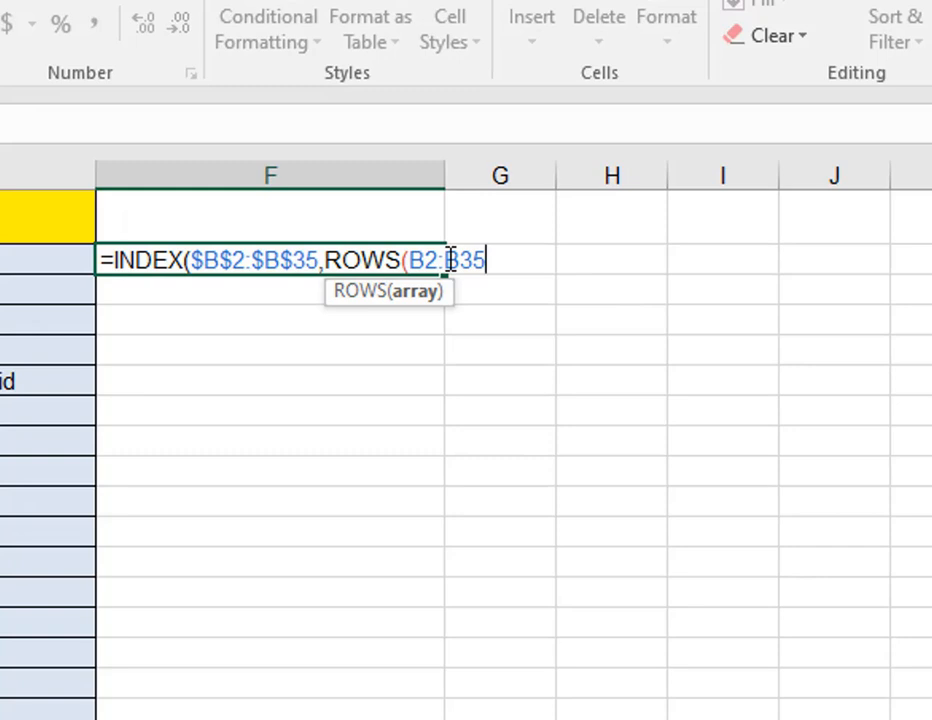
{"action": "left_click_drag", "start_coordinate": [450, 260], "coordinate": [490, 260]}
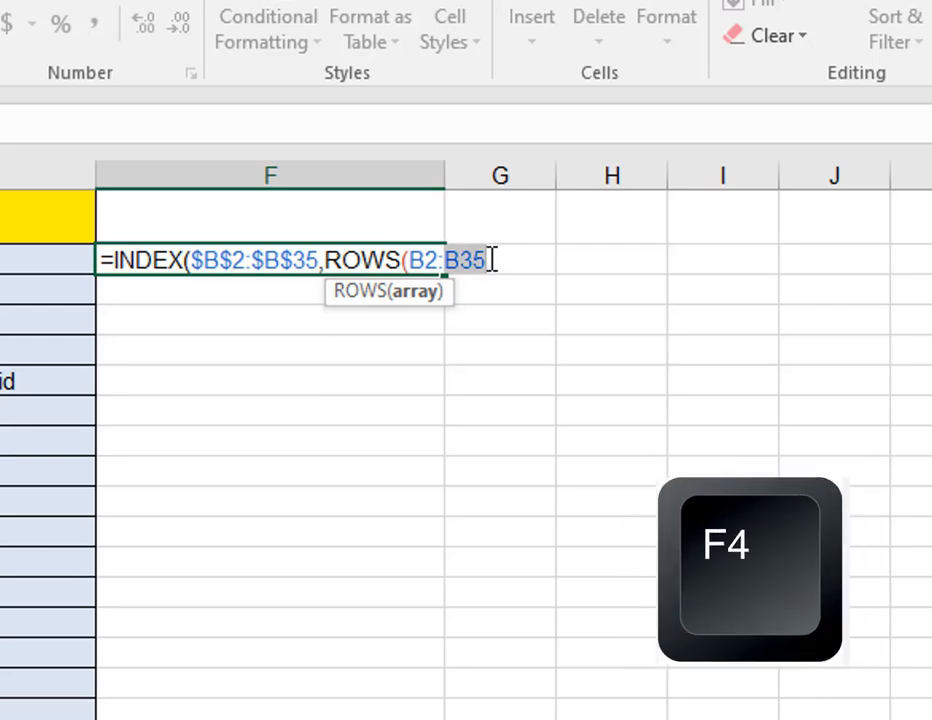
{"action": "key", "text": "F4"}
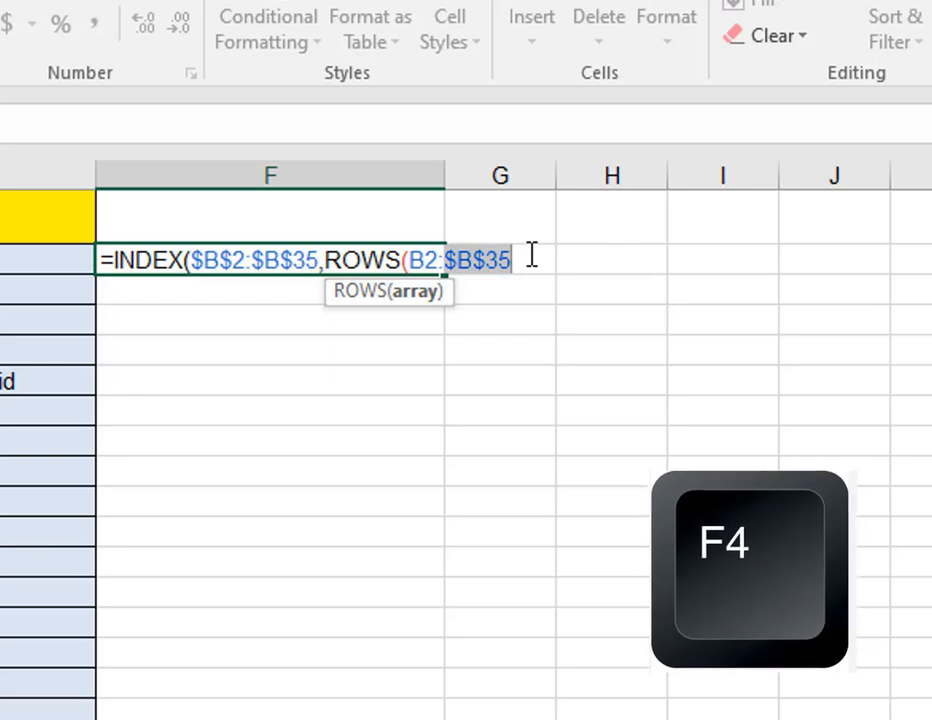
{"action": "left_click", "coordinate": [532, 255]}
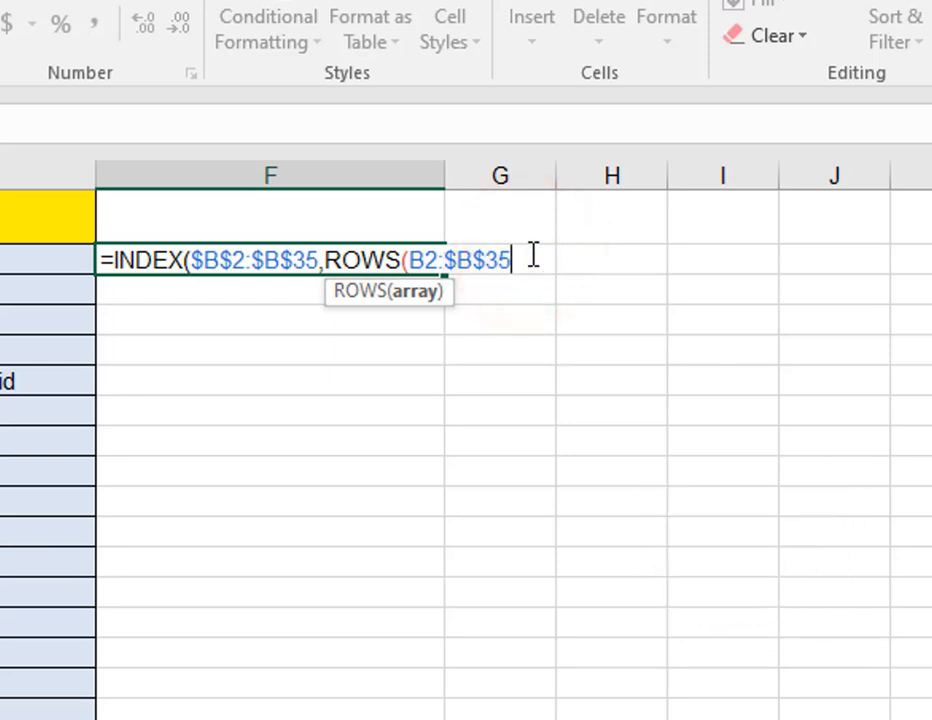
{"action": "type", "text": "))"}
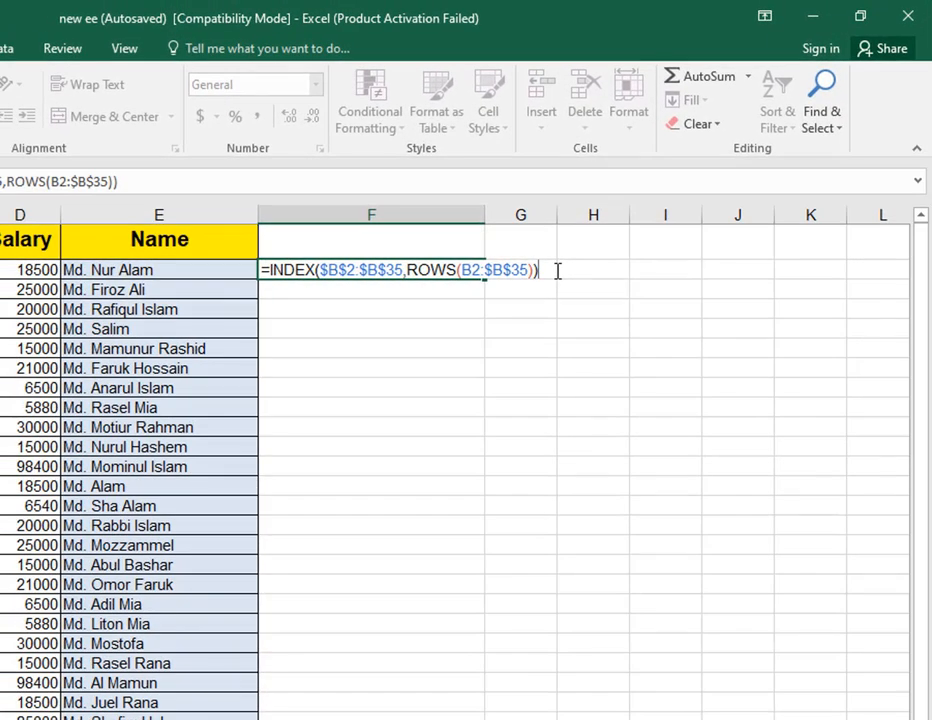
{"action": "key", "text": "Return"}
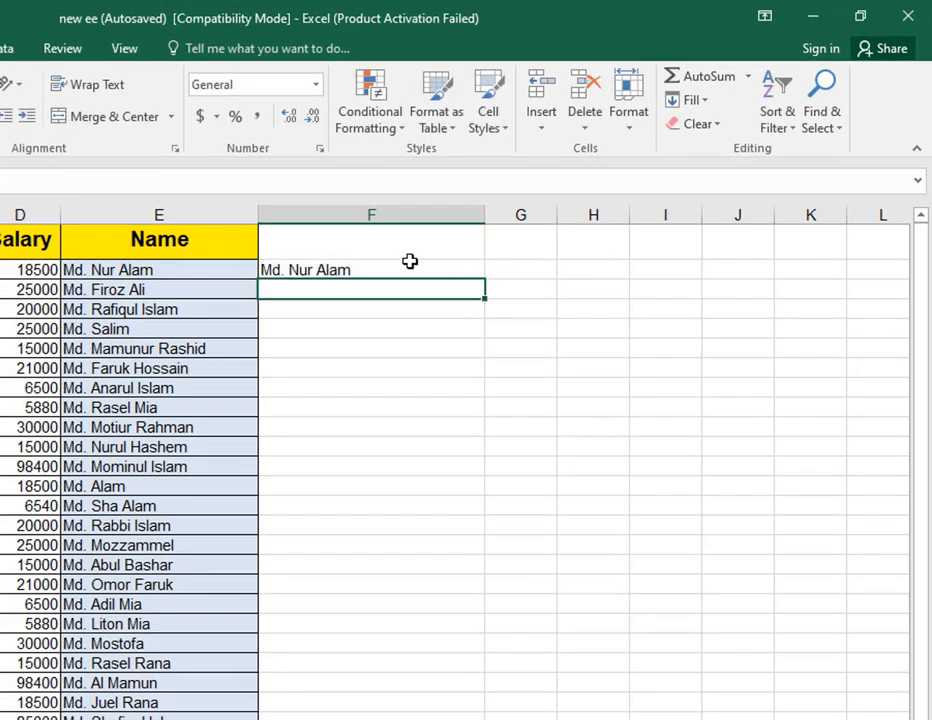
Copy the F2 formula down through row 35 to list the names in reverse order.
{"action": "left_click", "coordinate": [410, 262]}
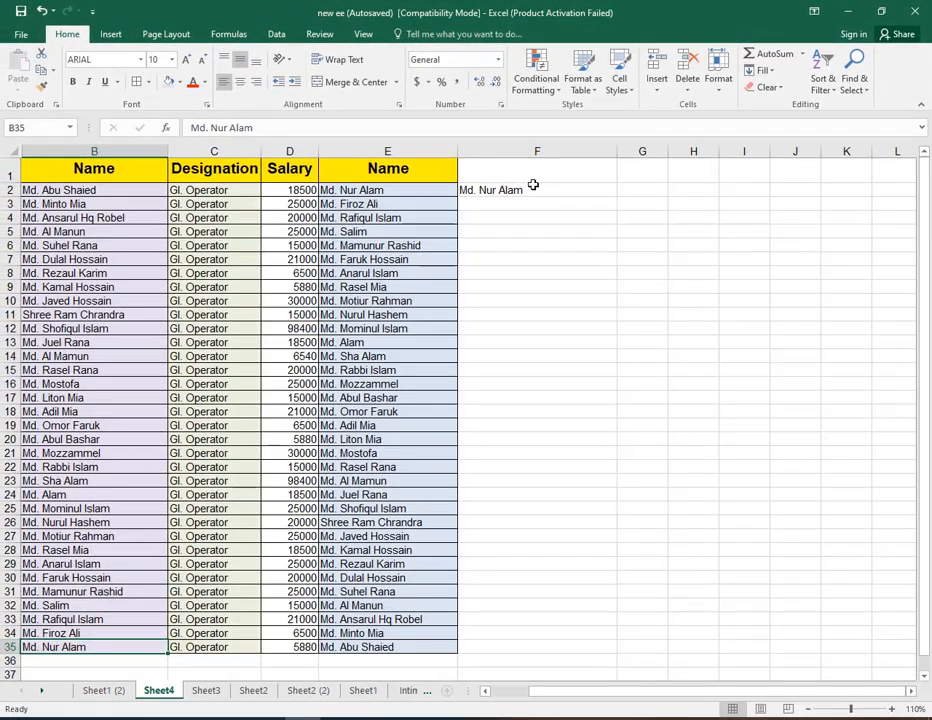
{"action": "left_click", "coordinate": [366, 270]}
{"action": "left_click_drag", "start_coordinate": [617, 196], "coordinate": [647, 651]}
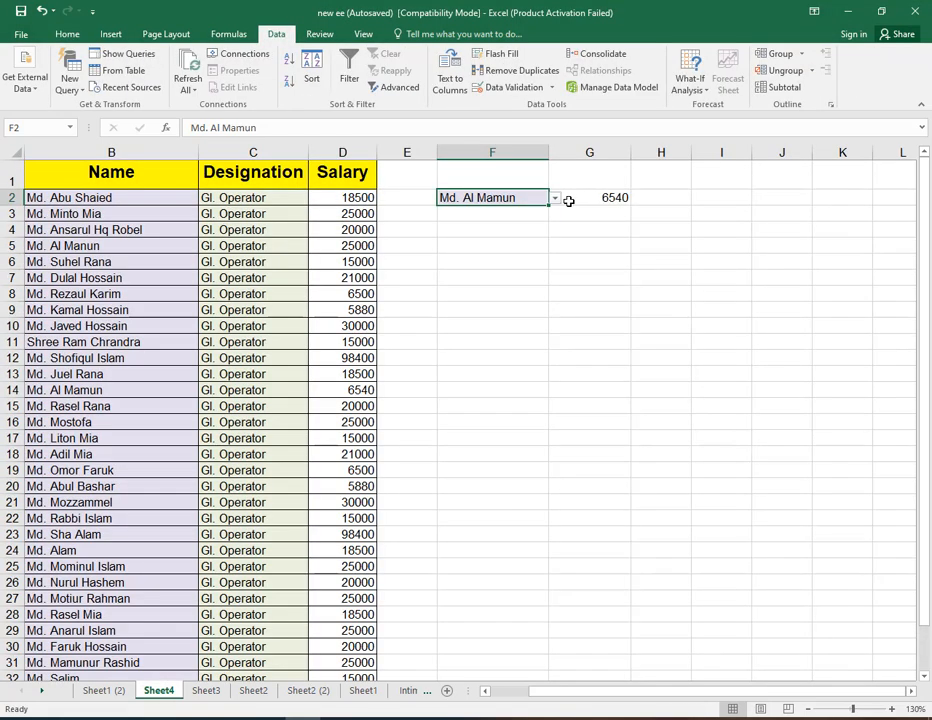
{"action": "left_click", "coordinate": [557, 199]}
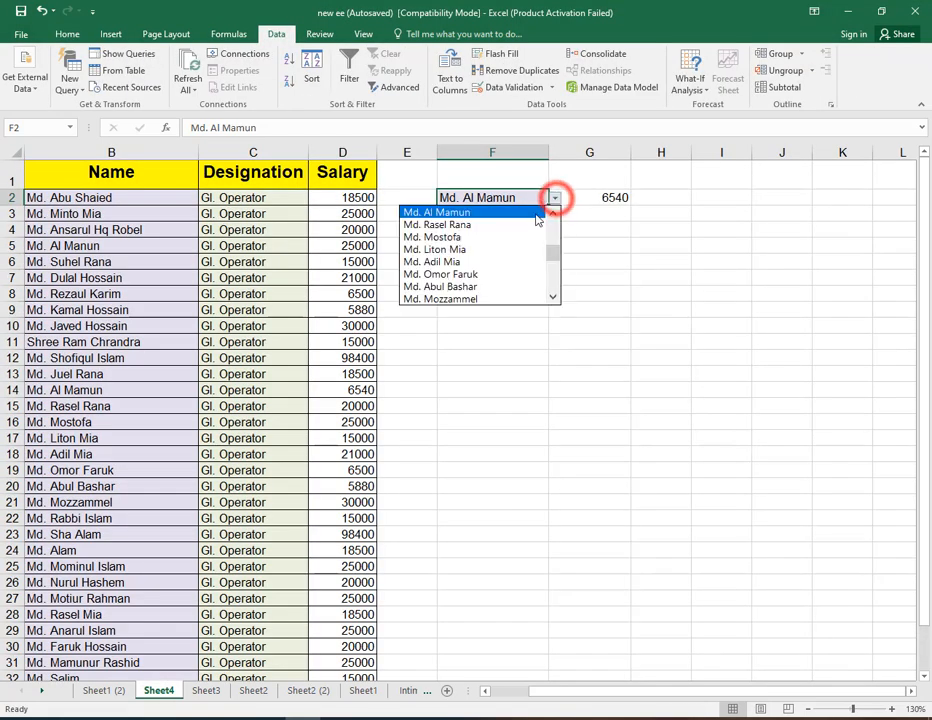
{"action": "left_click", "coordinate": [500, 246]}
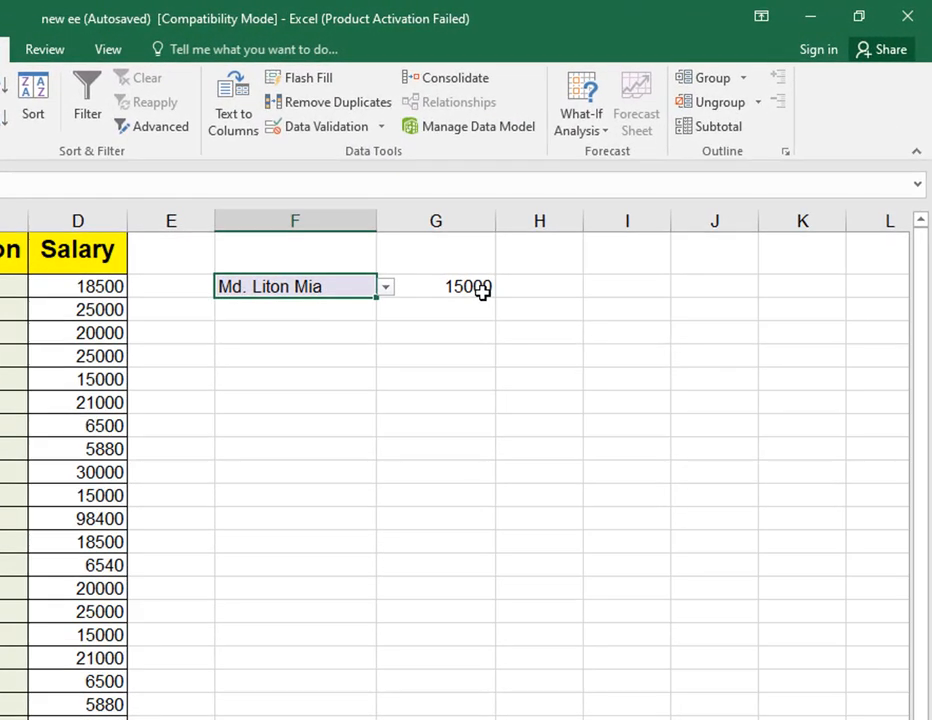
{"action": "left_click", "coordinate": [113, 288]}
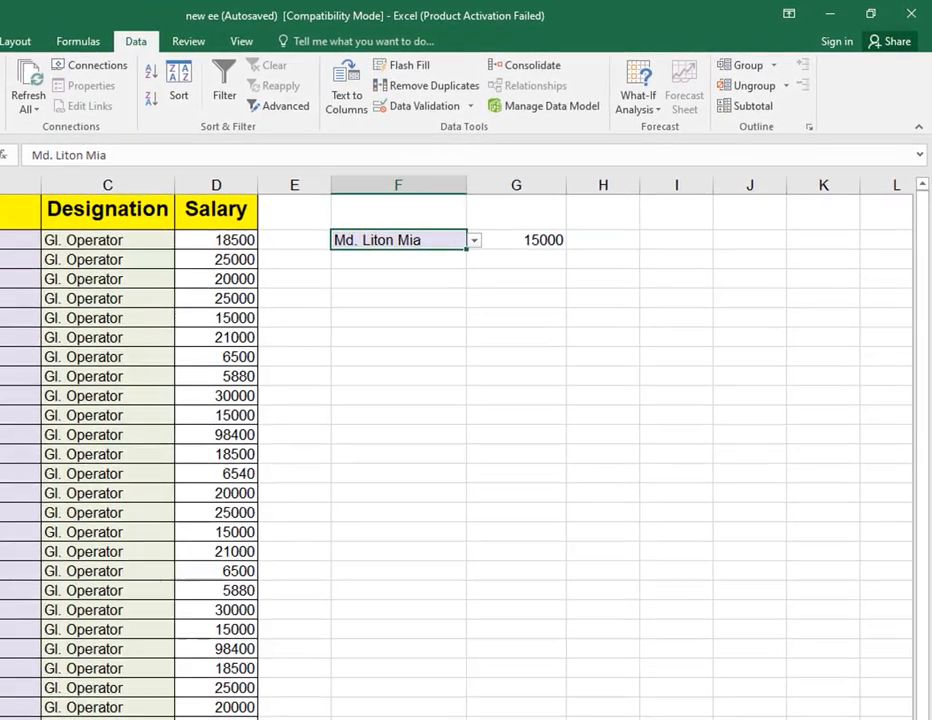
{"action": "left_click_drag", "start_coordinate": [48, 229], "coordinate": [302, 229]}
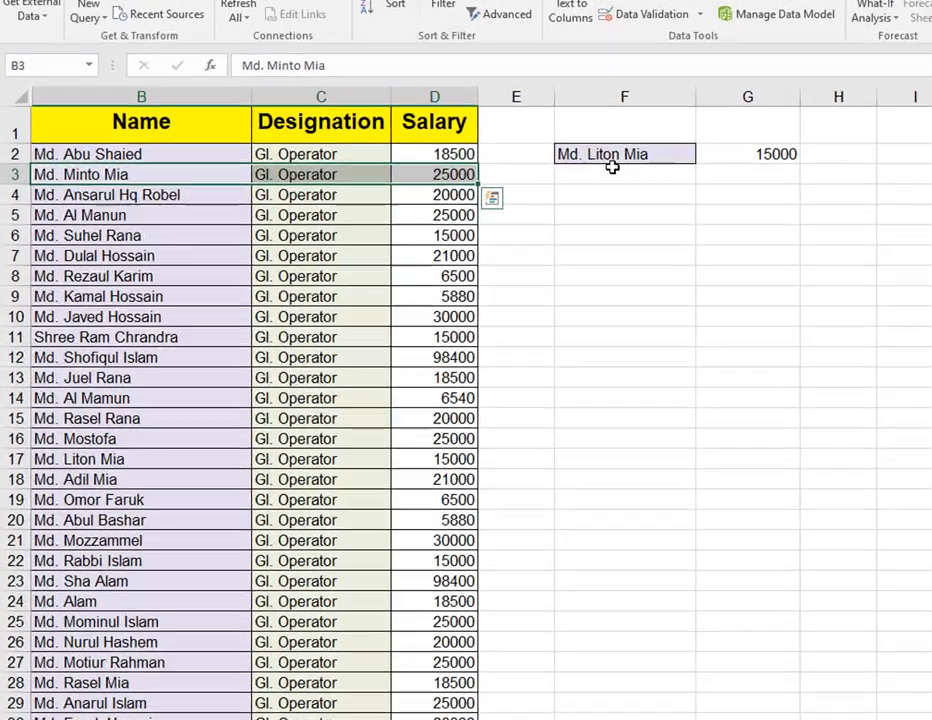
{"action": "left_click", "coordinate": [503, 246]}
{"action": "left_click", "coordinate": [545, 196]}
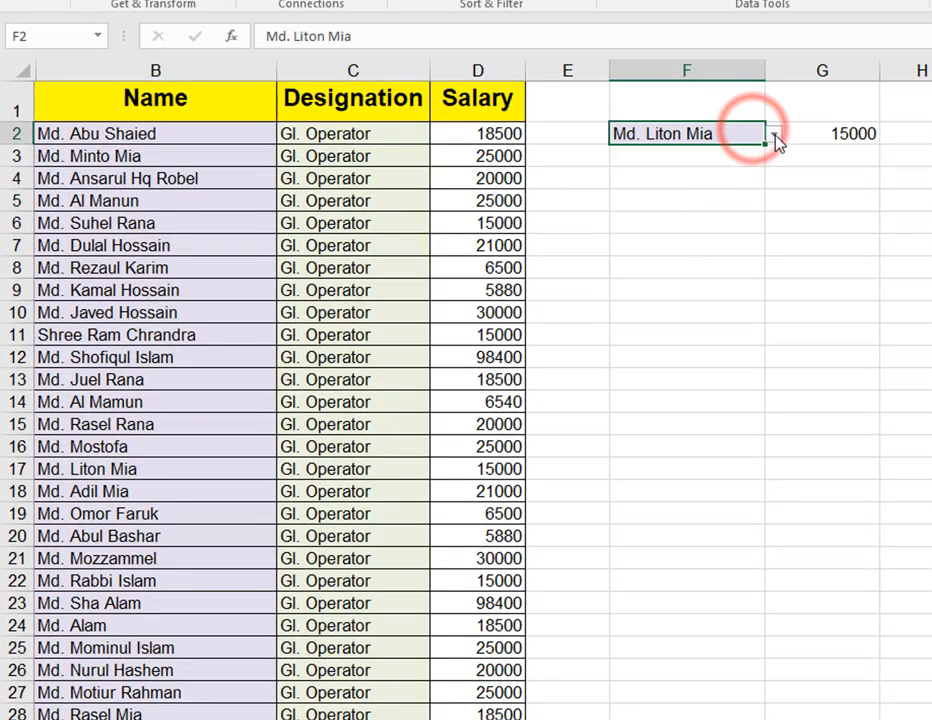
{"action": "left_click", "coordinate": [773, 134]}
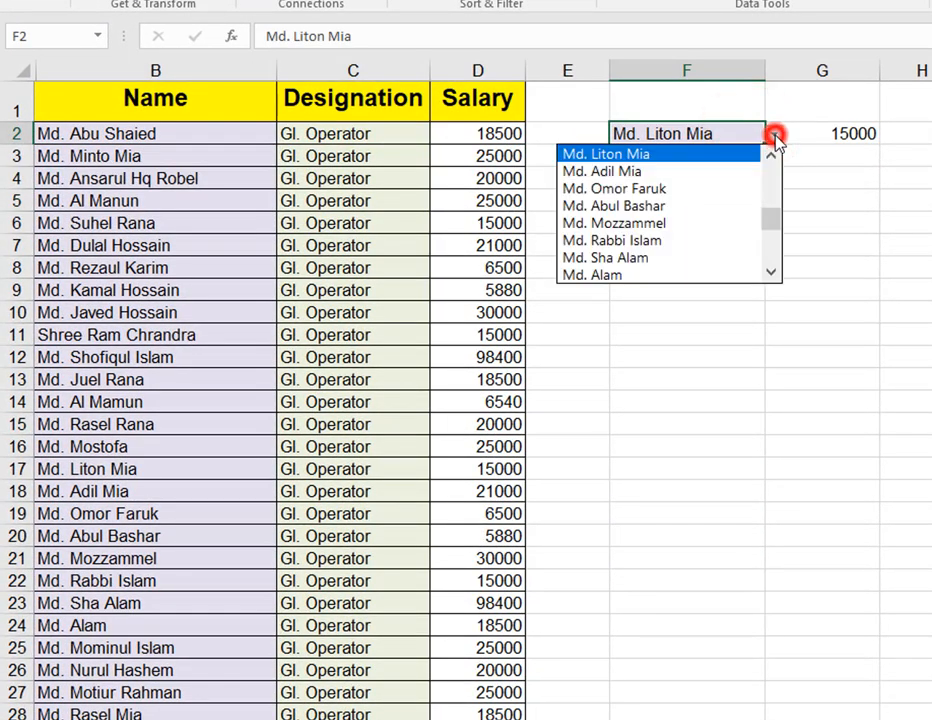
{"action": "left_click", "coordinate": [619, 190]}
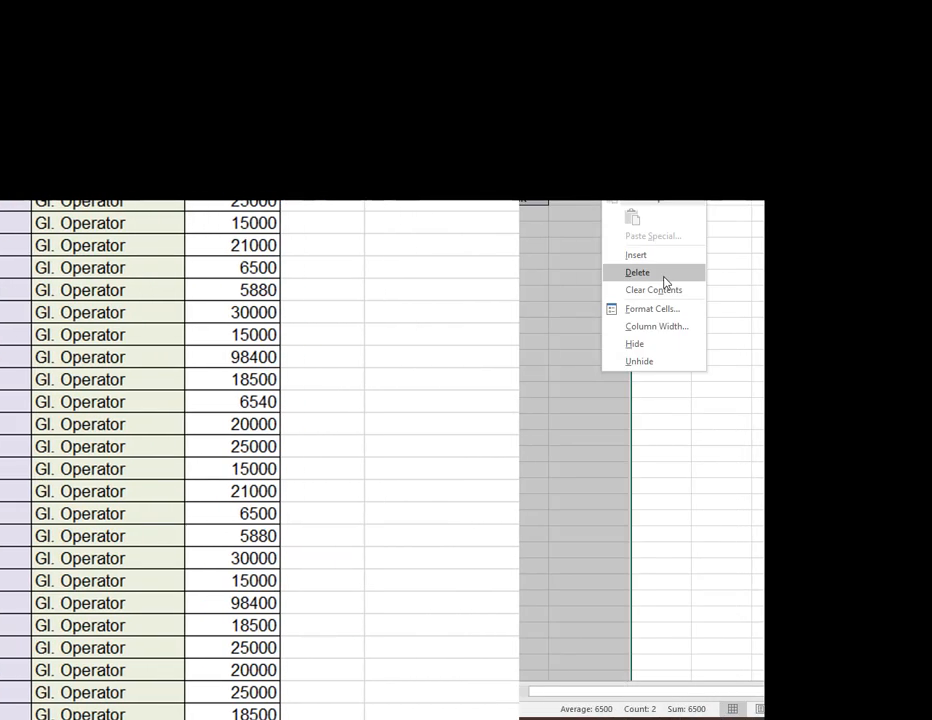
Delete the columns holding the drop-down cell and its salary result.
{"action": "left_click", "coordinate": [663, 276]}
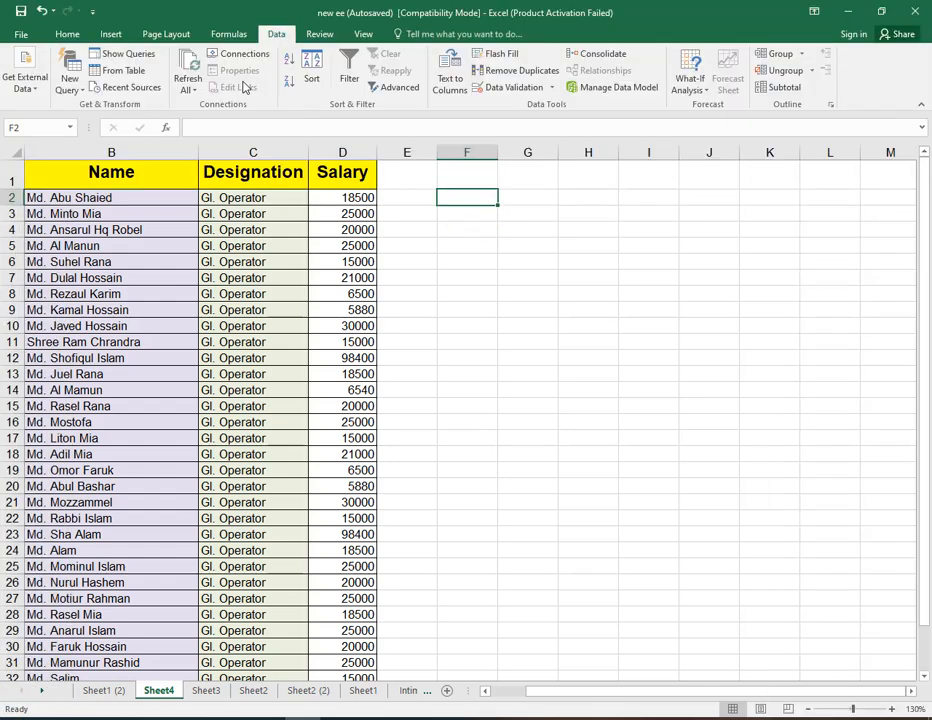
{"action": "left_click", "coordinate": [68, 34]}
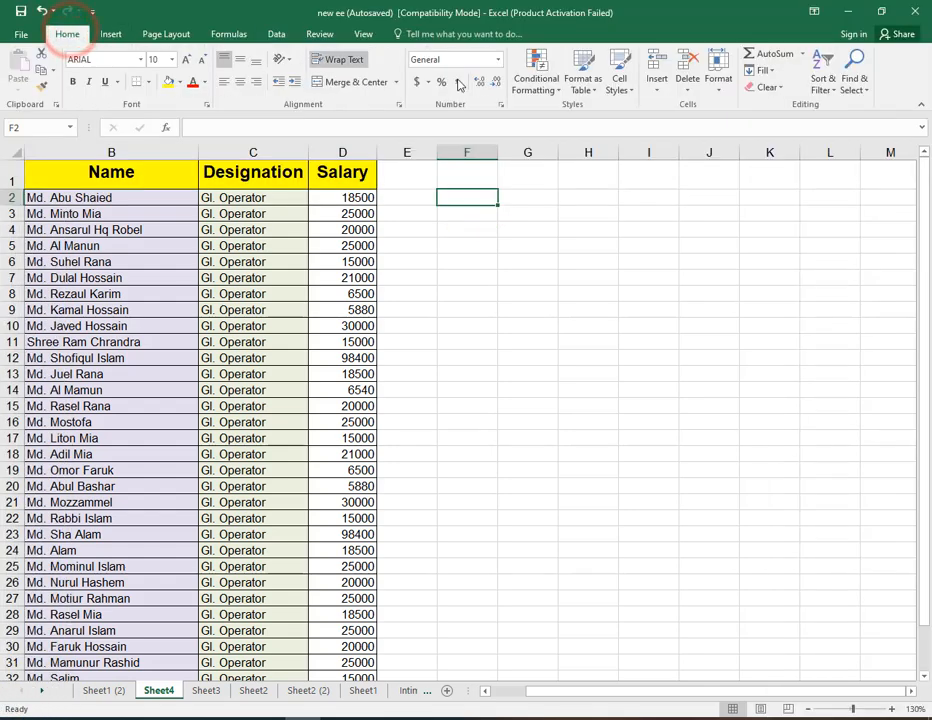
{"action": "left_click", "coordinate": [276, 34]}
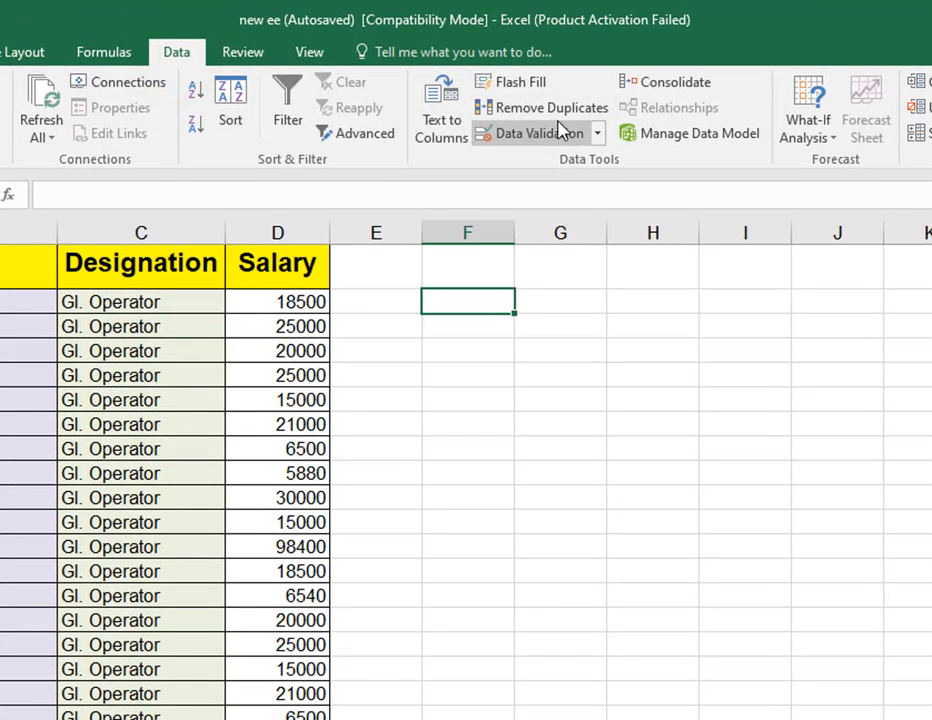
Add List data validation to F2 with the source =$B$2:$B$35 covering the names.
{"action": "left_click", "coordinate": [597, 139]}
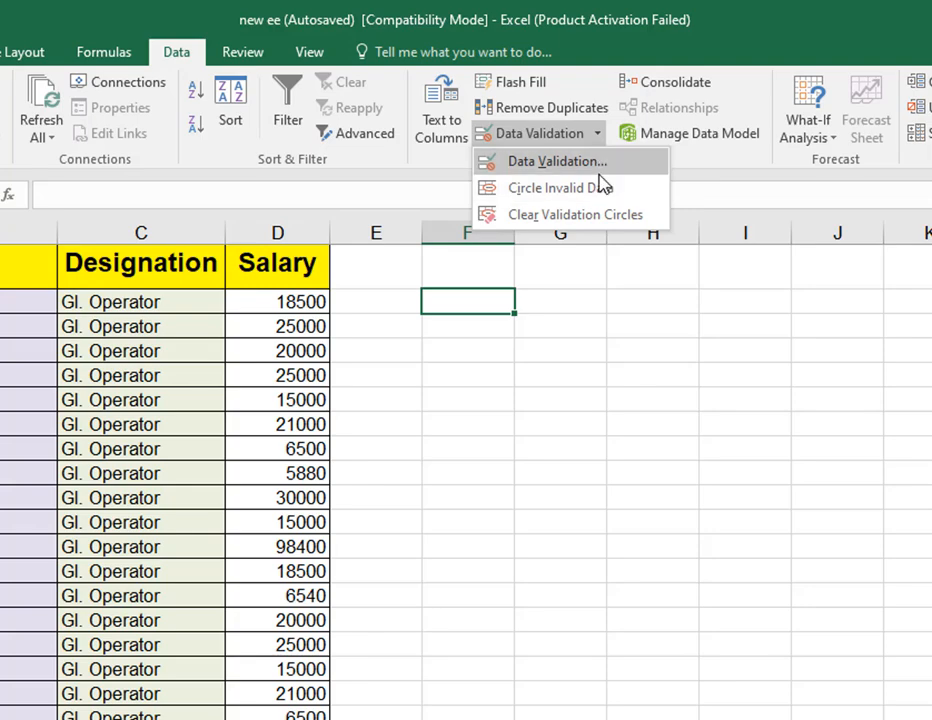
{"action": "left_click", "coordinate": [601, 166]}
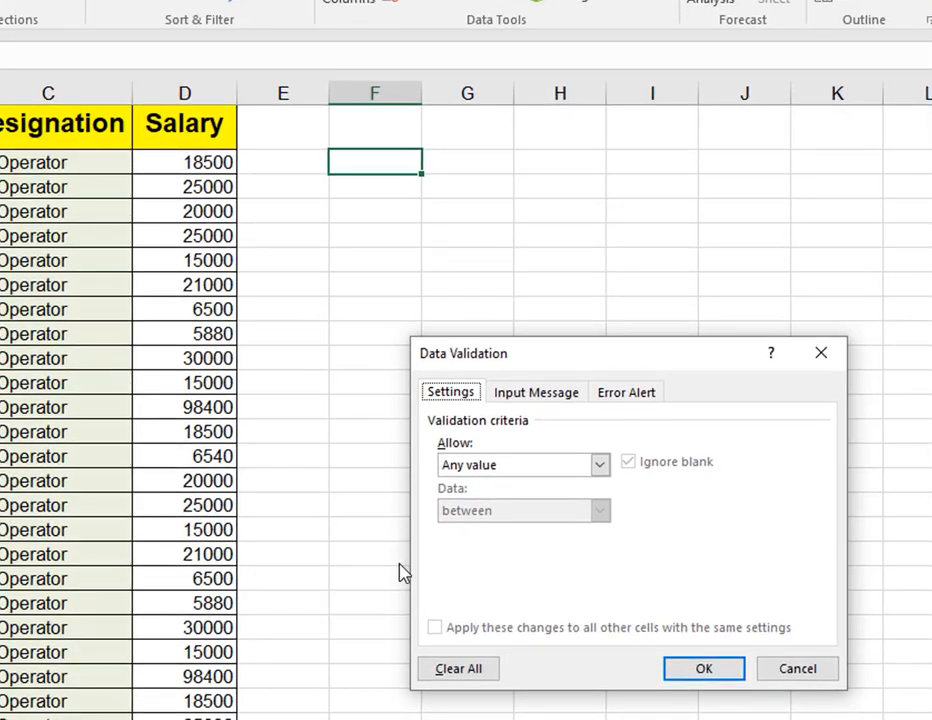
{"action": "left_click", "coordinate": [521, 466]}
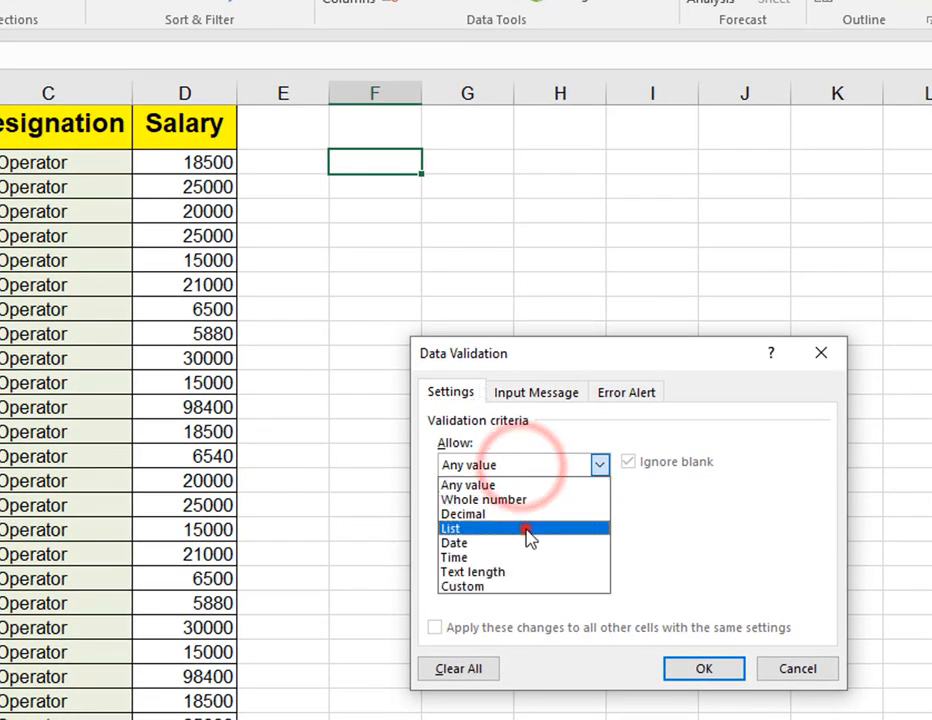
{"action": "left_click", "coordinate": [528, 537]}
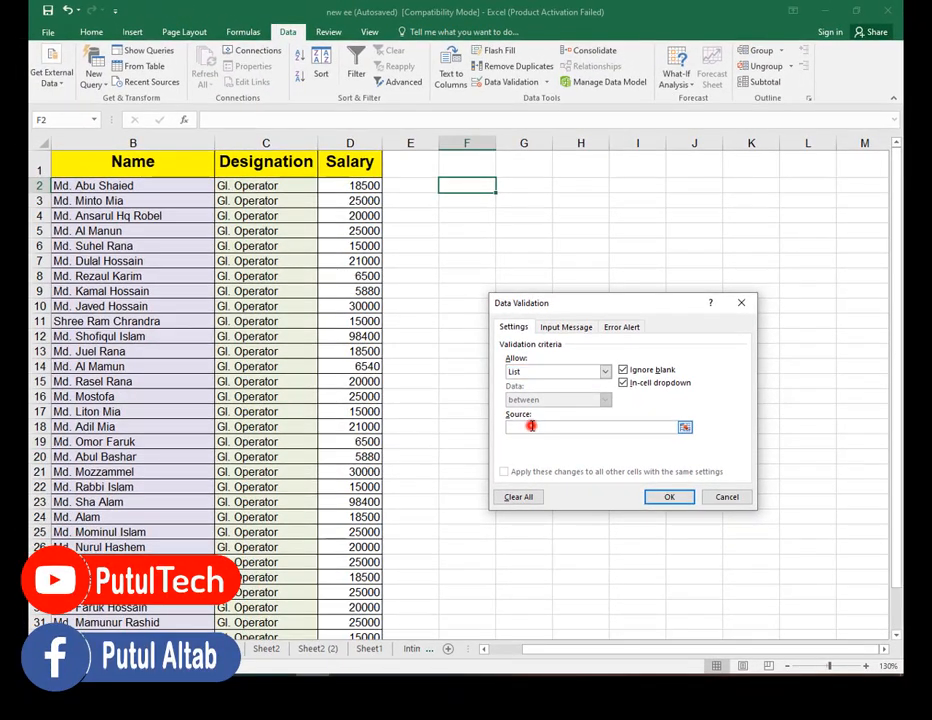
{"action": "left_click_drag", "start_coordinate": [96, 186], "coordinate": [150, 609]}
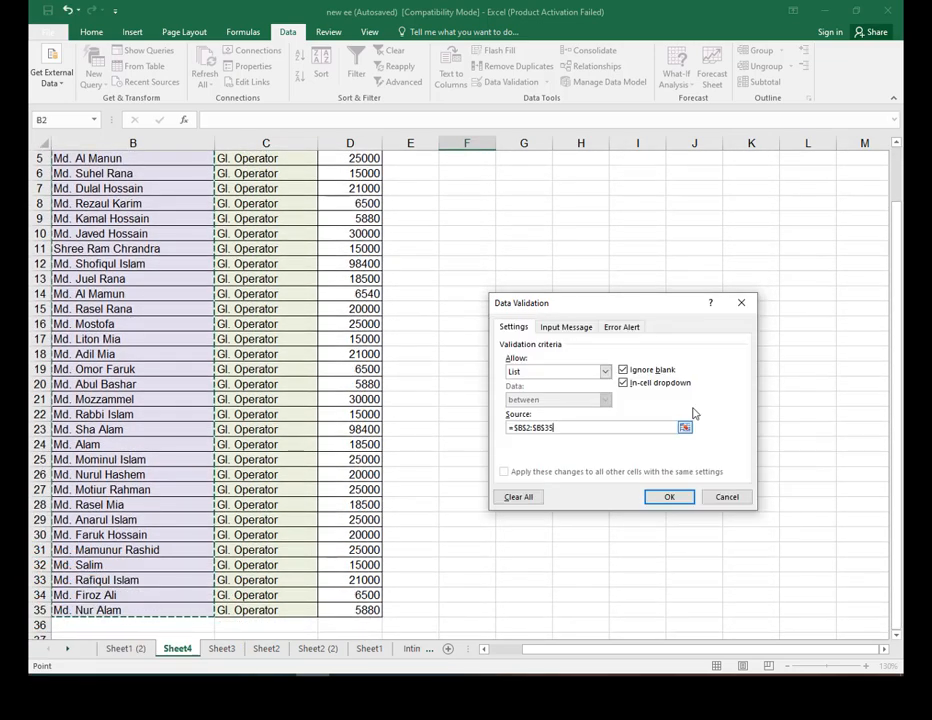
{"action": "left_click", "coordinate": [660, 497]}
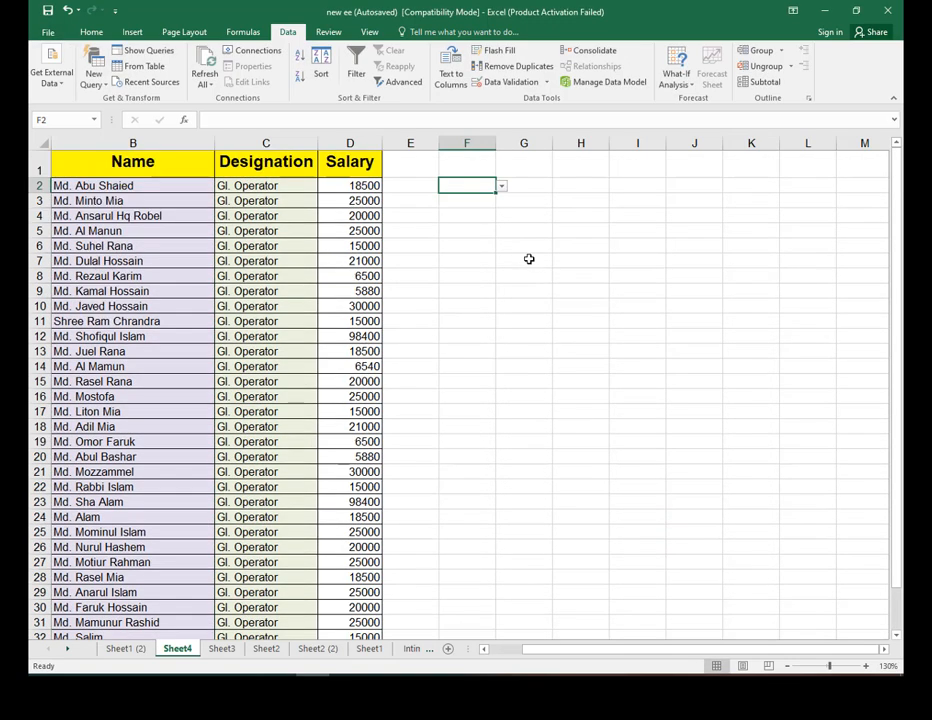
{"action": "left_click", "coordinate": [502, 188]}
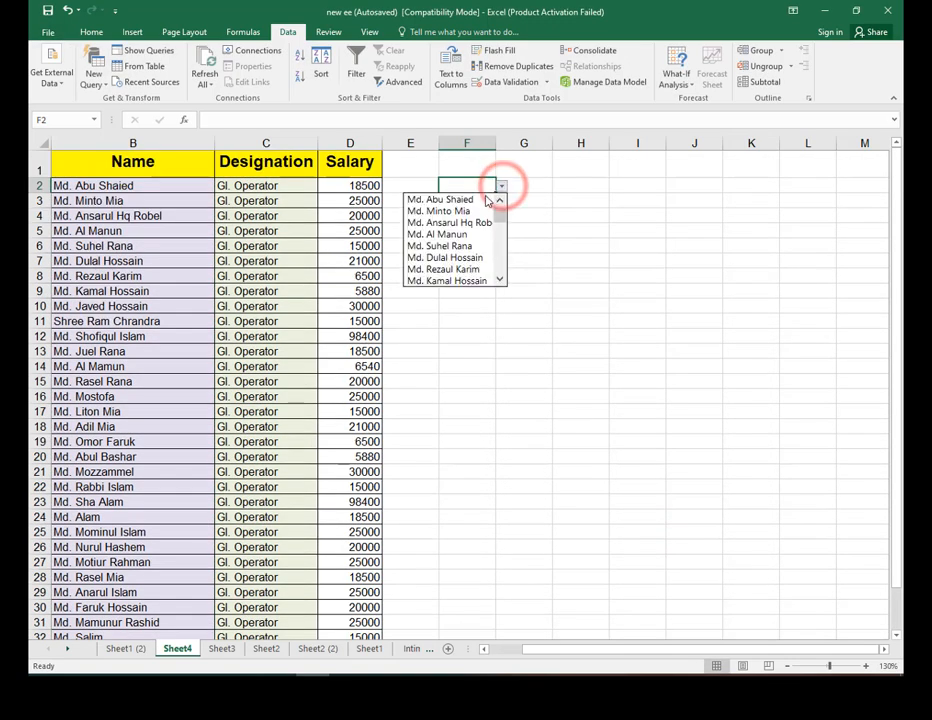
{"action": "left_click", "coordinate": [481, 201]}
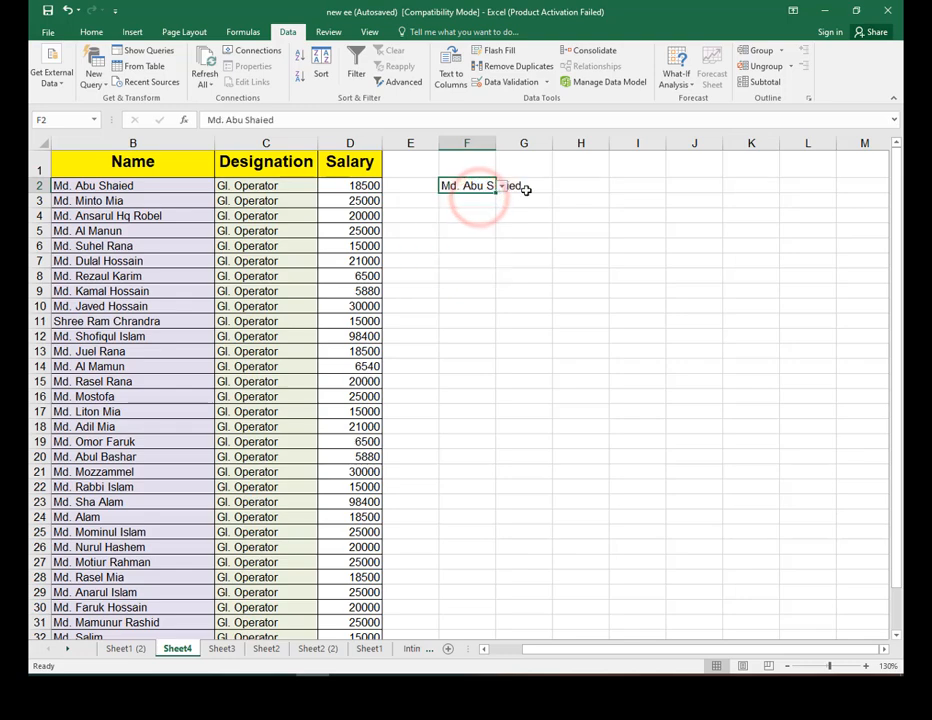
{"action": "left_click_drag", "start_coordinate": [496, 144], "coordinate": [530, 145]}
Widen column G and enter =INDEX(D2:D35,MATCH(F2,B2:B35,0)) in G2 to return the chosen name's salary.
{"action": "left_click", "coordinate": [572, 188]}
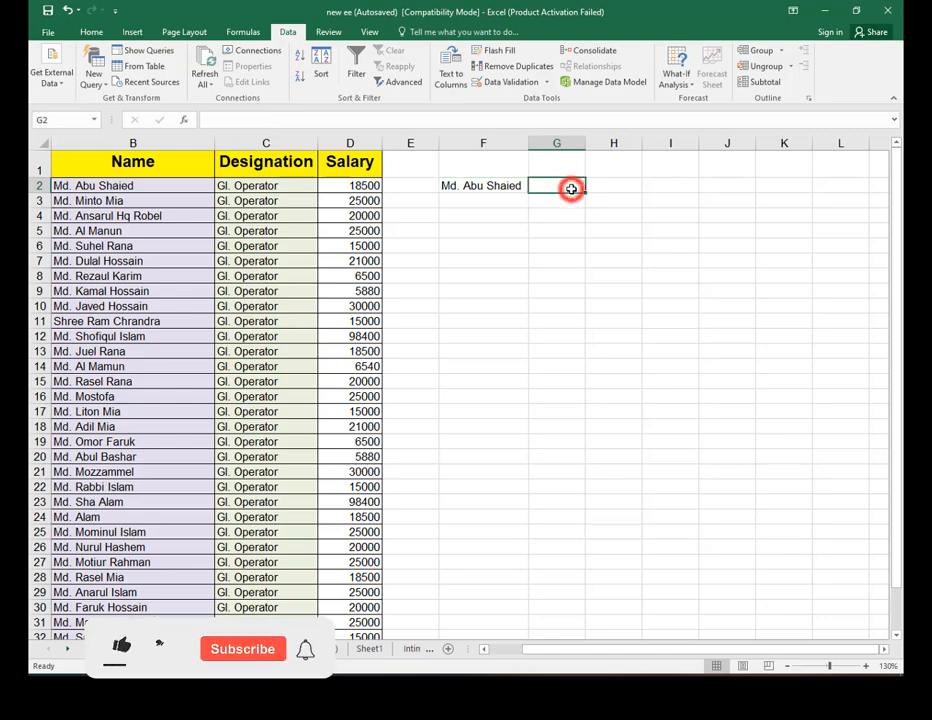
{"action": "left_click_drag", "start_coordinate": [586, 143], "coordinate": [611, 143]}
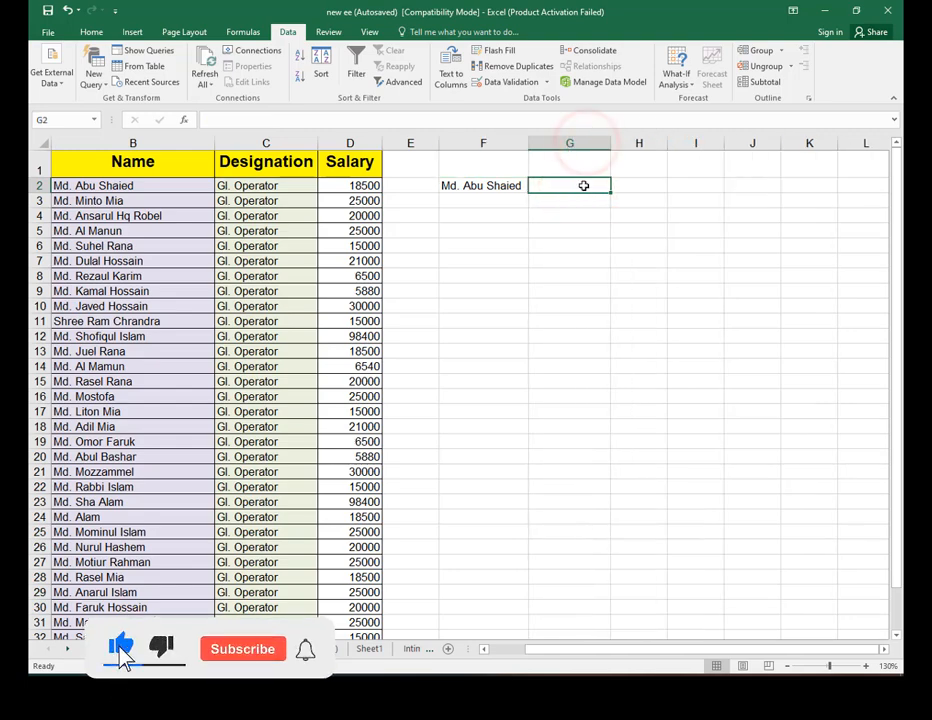
{"action": "type", "text": "="}
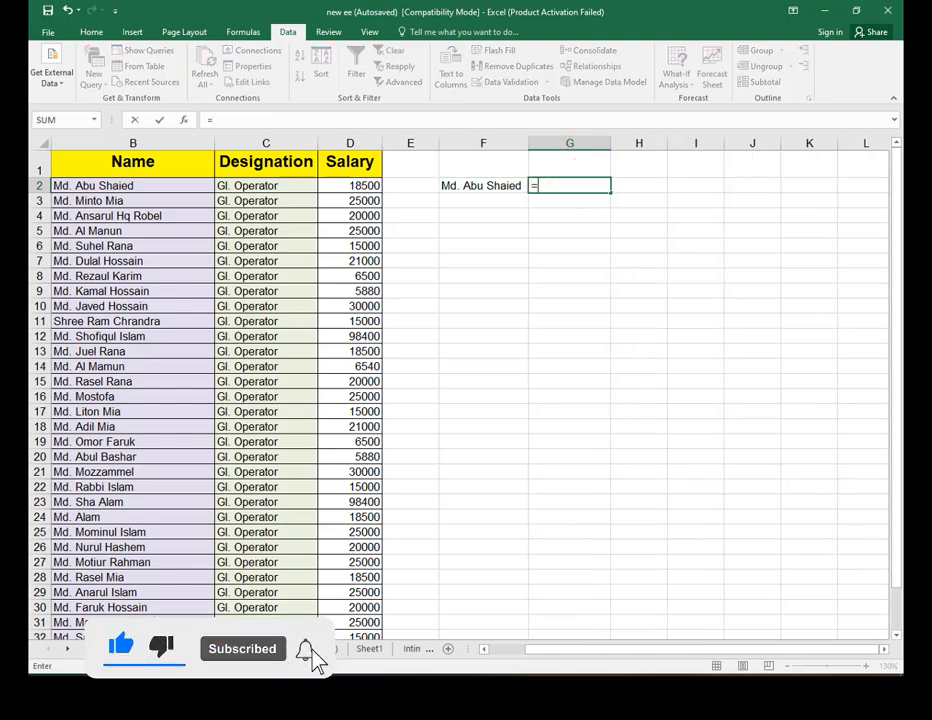
{"action": "type", "text": "INDEX("}
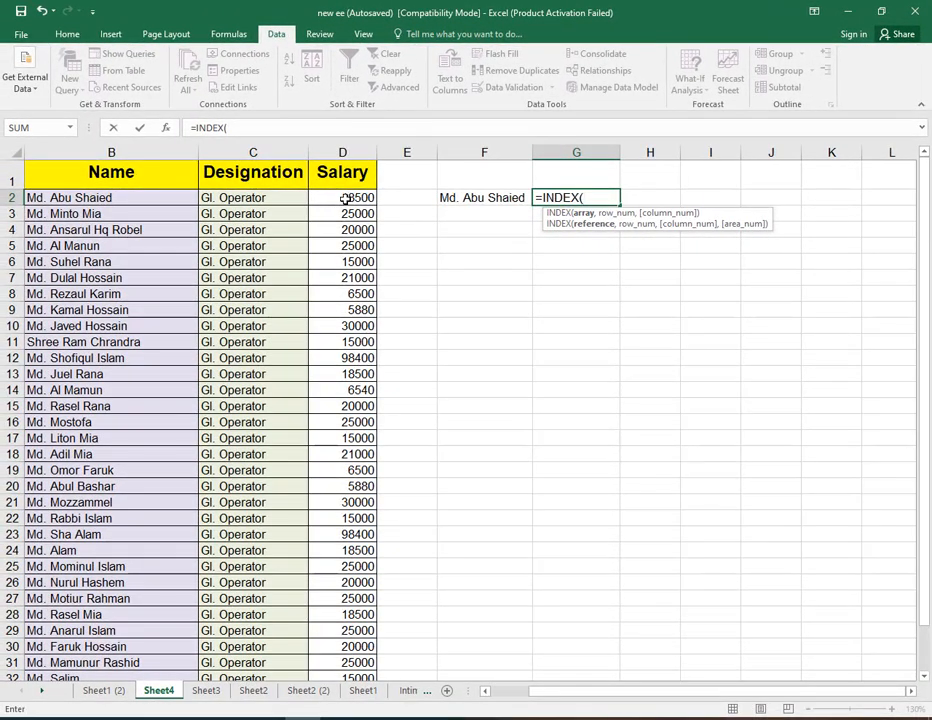
{"action": "left_click_drag", "start_coordinate": [345, 198], "coordinate": [342, 652]}
{"action": "scroll", "coordinate": [645, 431], "scroll_direction": "up", "scroll_amount": 2}
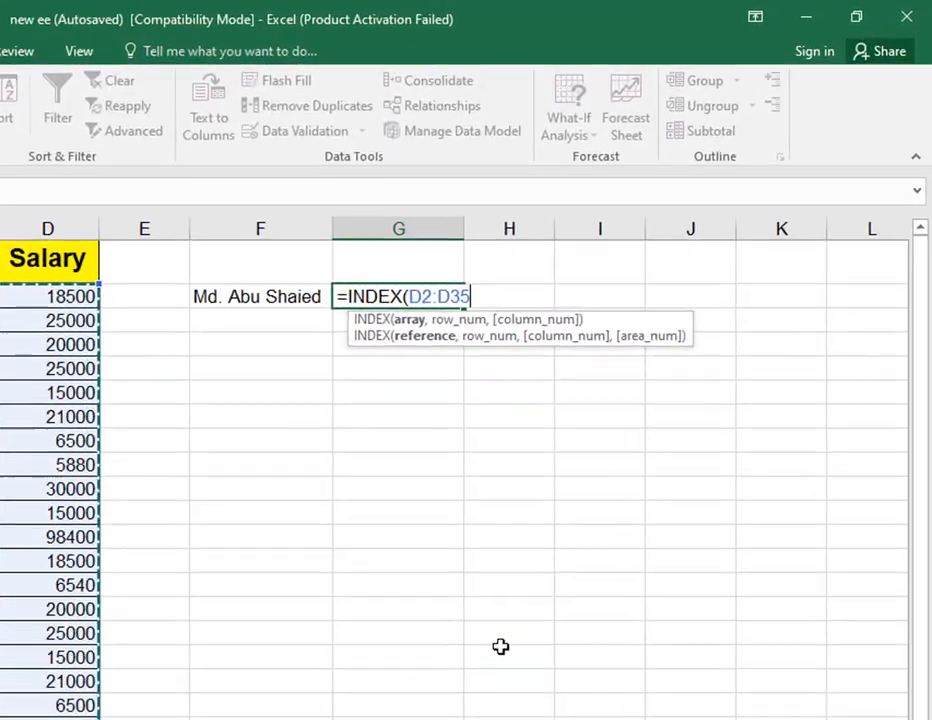
{"action": "type", "text": ","}
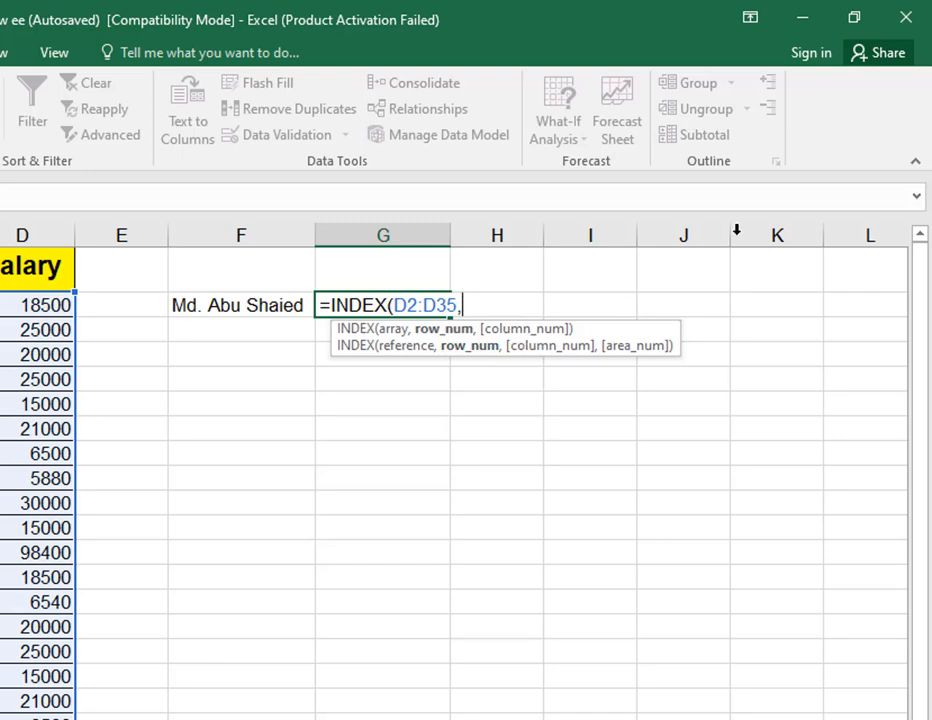
{"action": "type", "text": "ma"}
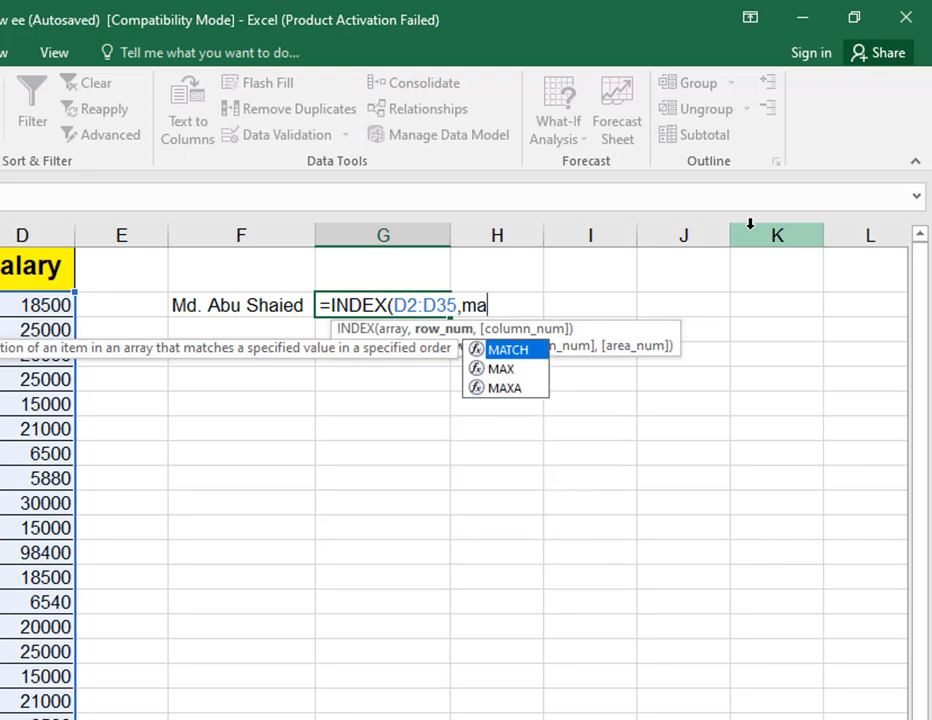
{"action": "key", "text": "Tab"}
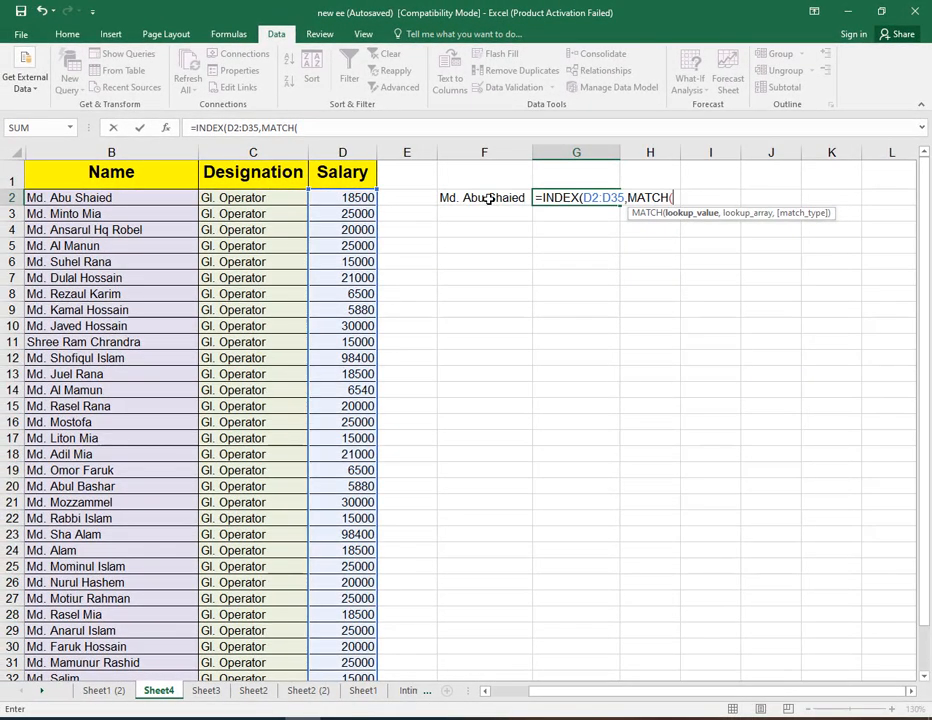
{"action": "left_click", "coordinate": [489, 199]}
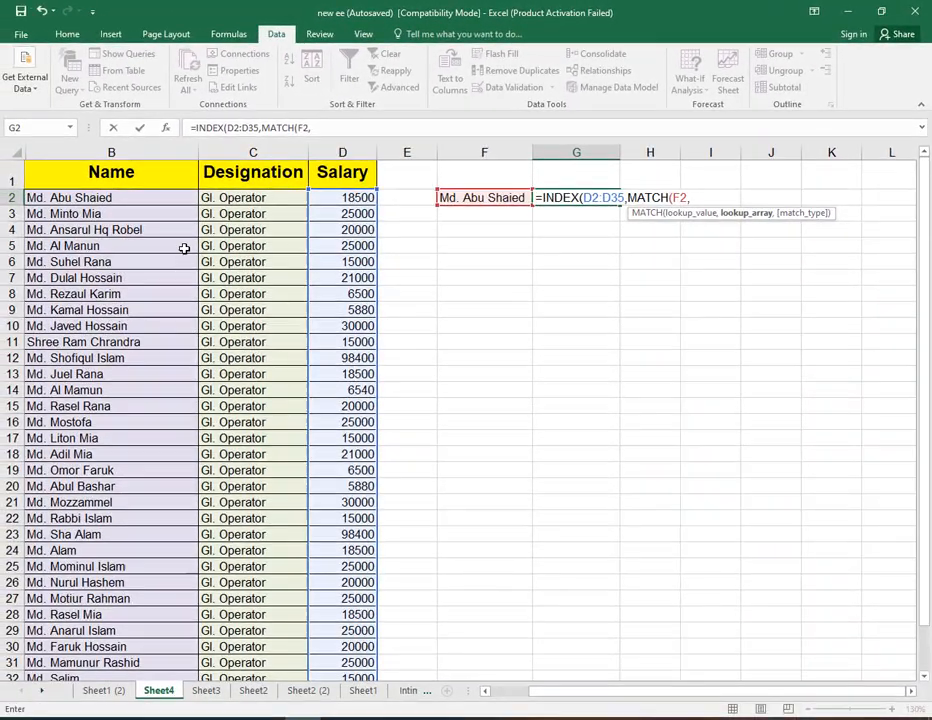
{"action": "left_click_drag", "start_coordinate": [162, 197], "coordinate": [146, 651]}
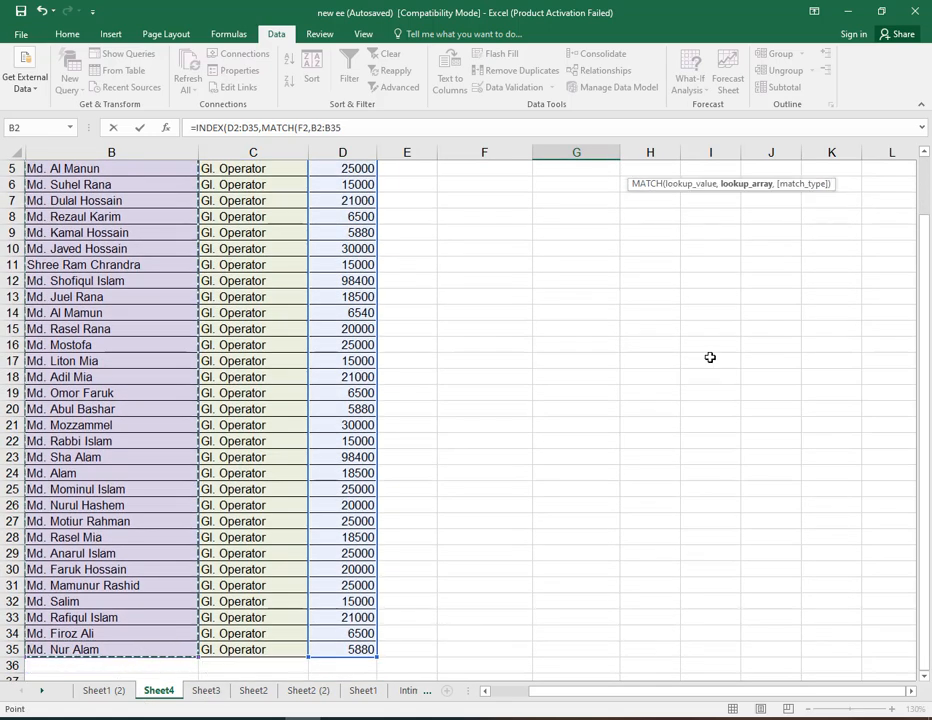
{"action": "scroll", "coordinate": [724, 417], "scroll_direction": "up", "scroll_amount": 1}
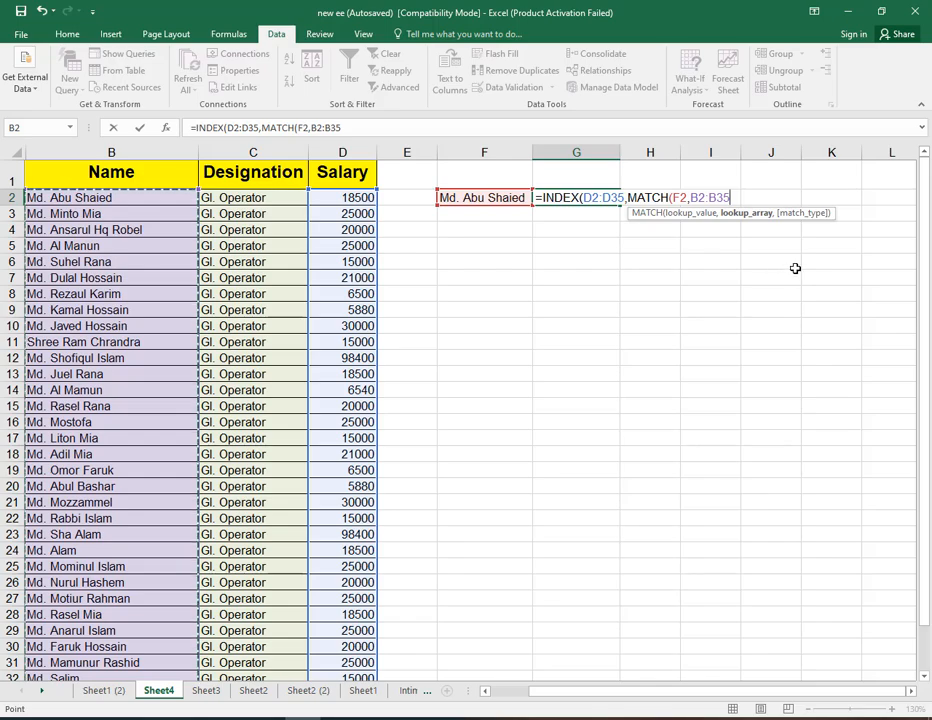
{"action": "type", "text": ","}
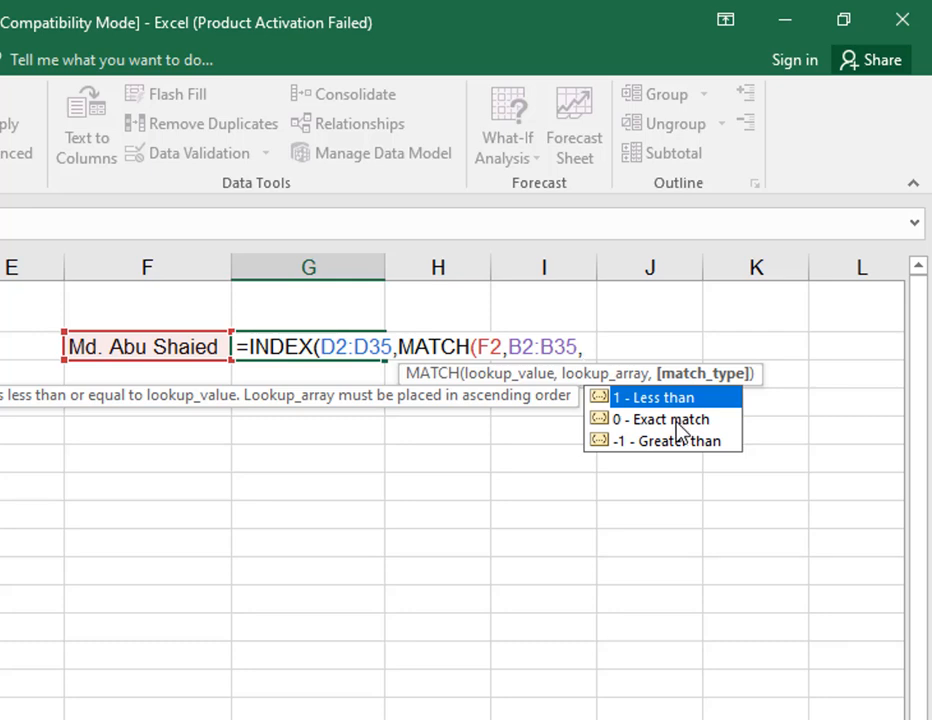
{"action": "left_click", "coordinate": [678, 428]}
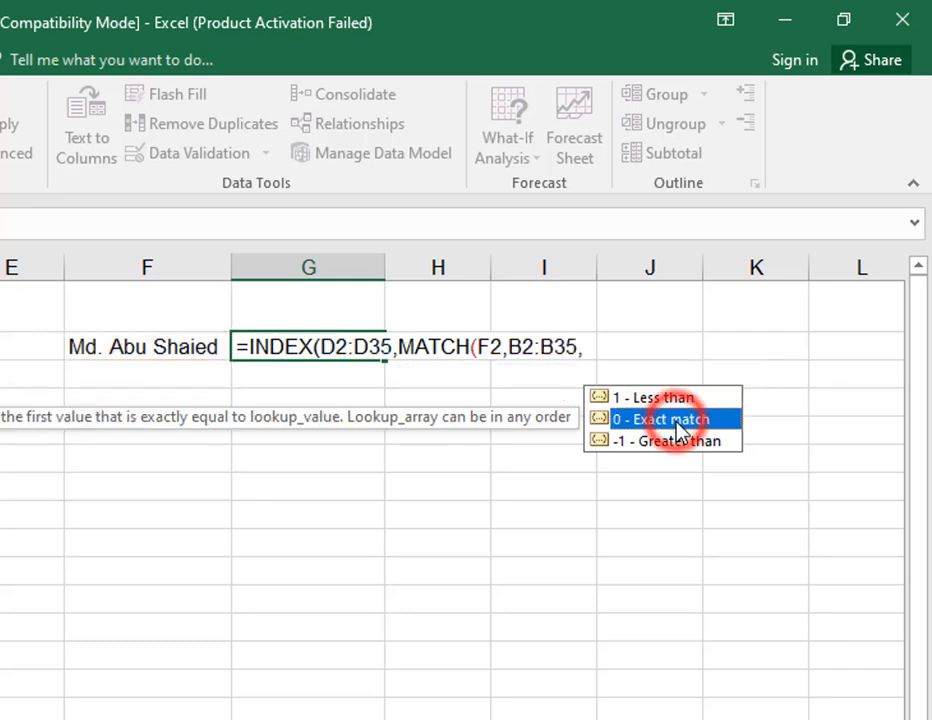
{"action": "double_click", "coordinate": [678, 428]}
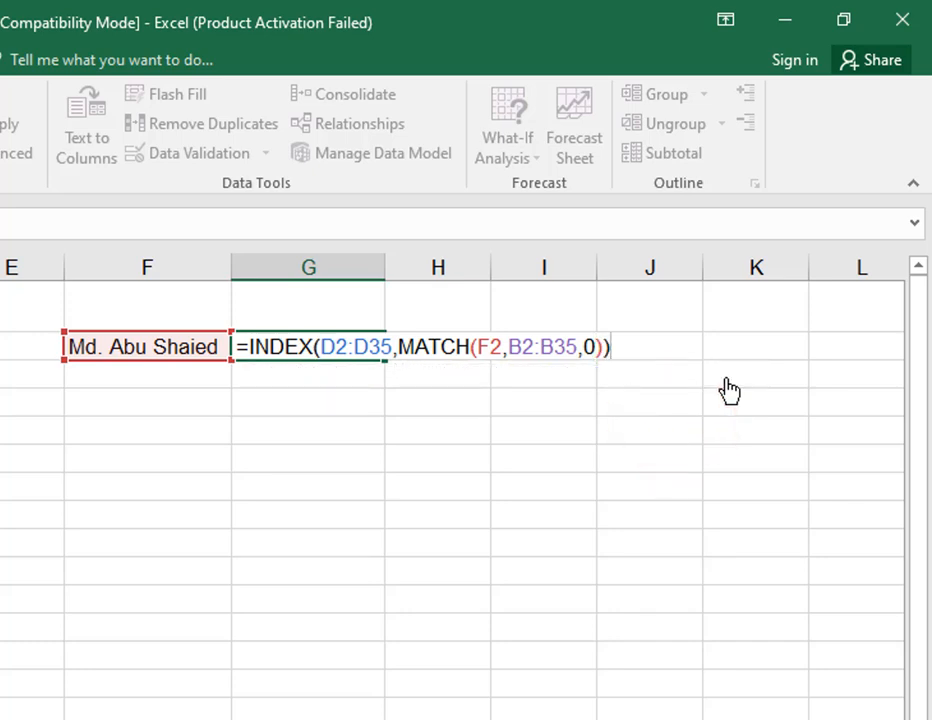
{"action": "key", "text": "Return"}
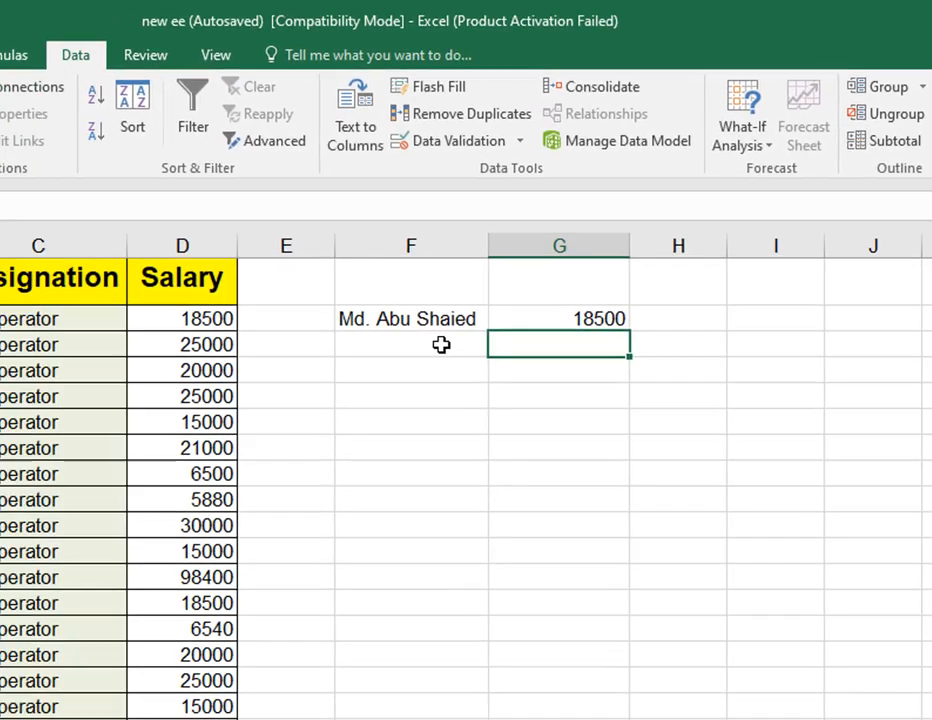
{"action": "left_click", "coordinate": [188, 347]}
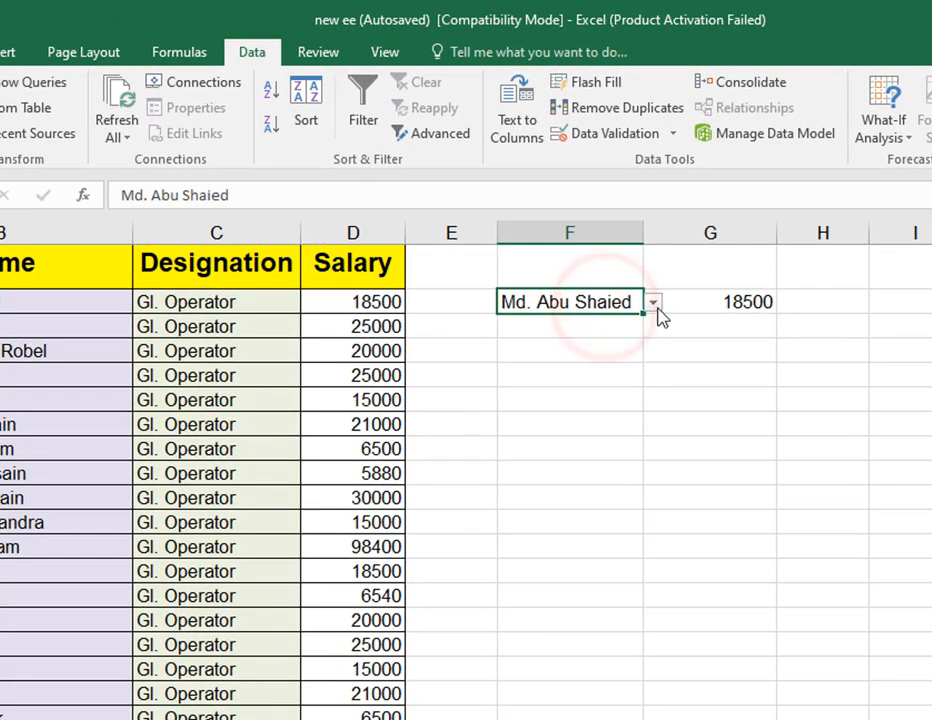
{"action": "left_click", "coordinate": [654, 303]}
{"action": "left_click", "coordinate": [567, 459]}
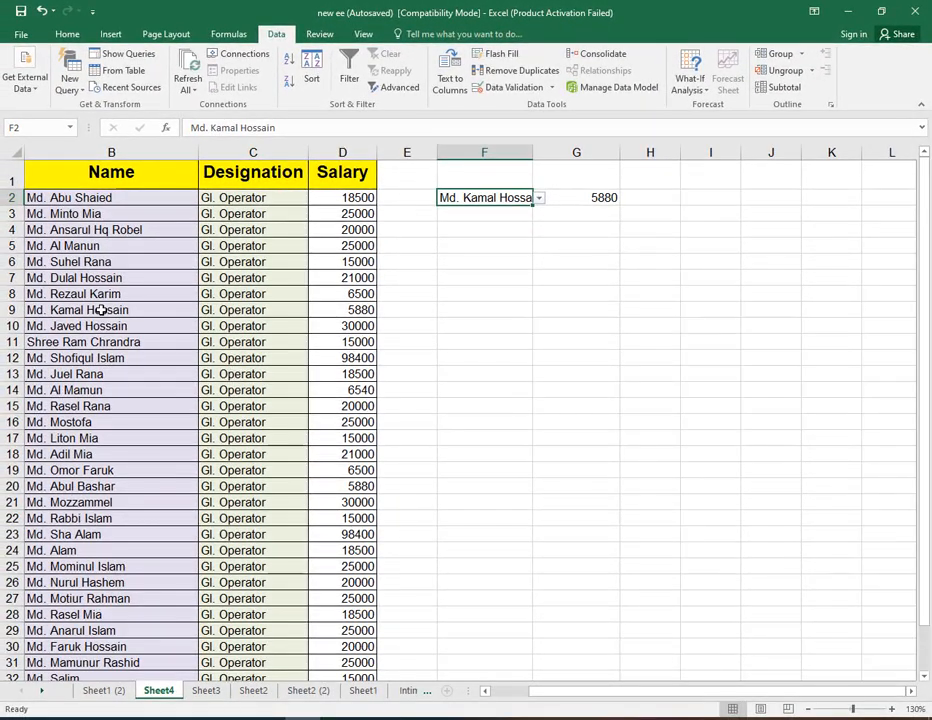
{"action": "left_click_drag", "start_coordinate": [5, 473], "coordinate": [220, 474]}
{"action": "left_click_drag", "start_coordinate": [256, 311], "coordinate": [342, 311]}
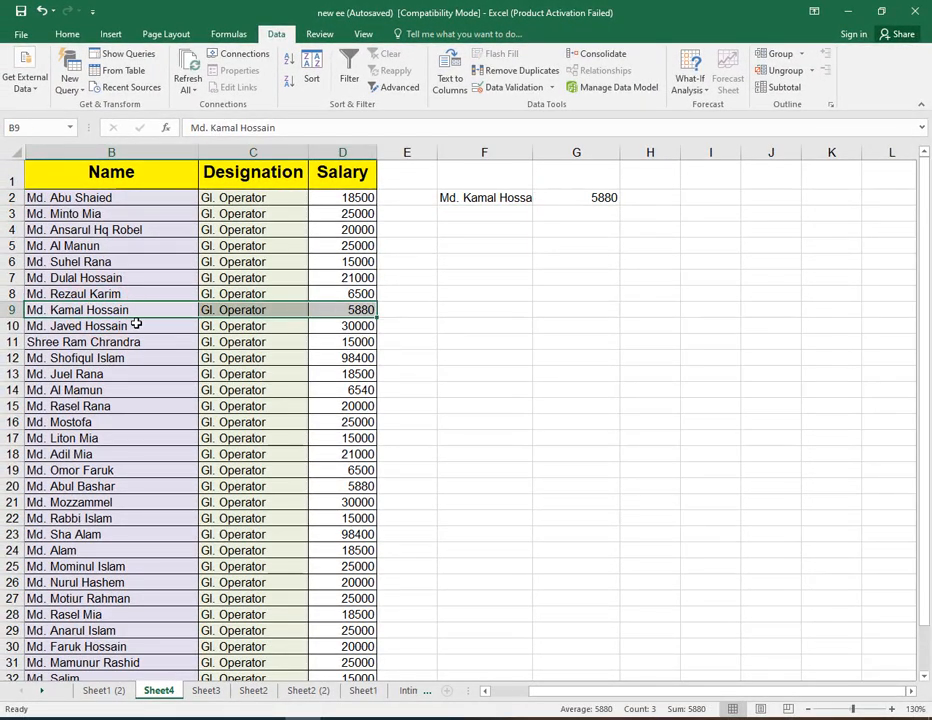
{"action": "left_click", "coordinate": [525, 199]}
{"action": "left_click", "coordinate": [538, 198]}
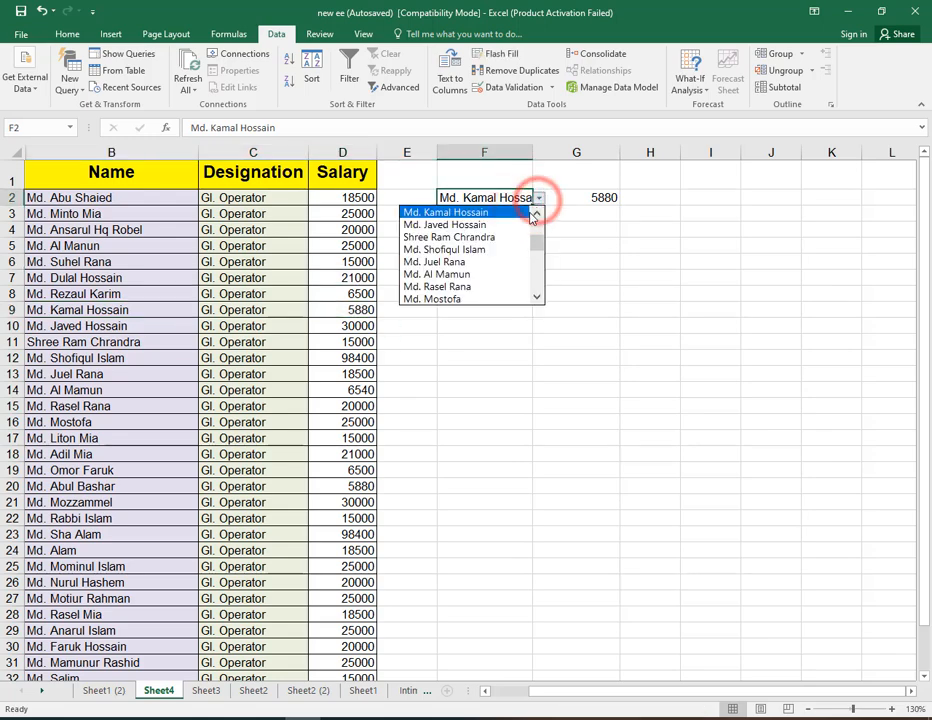
{"action": "left_click", "coordinate": [519, 226]}
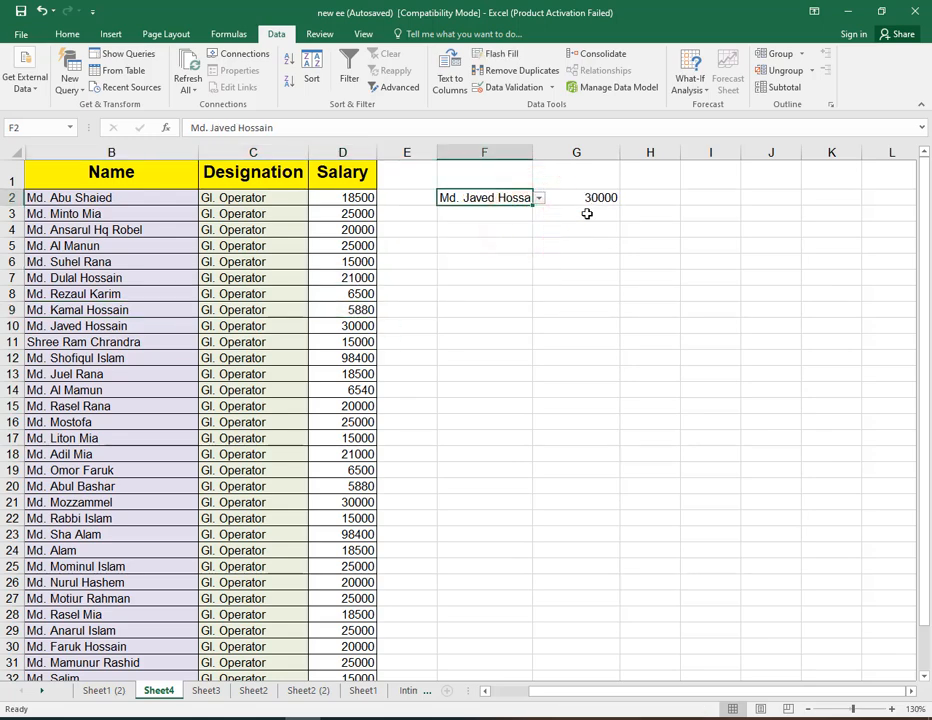